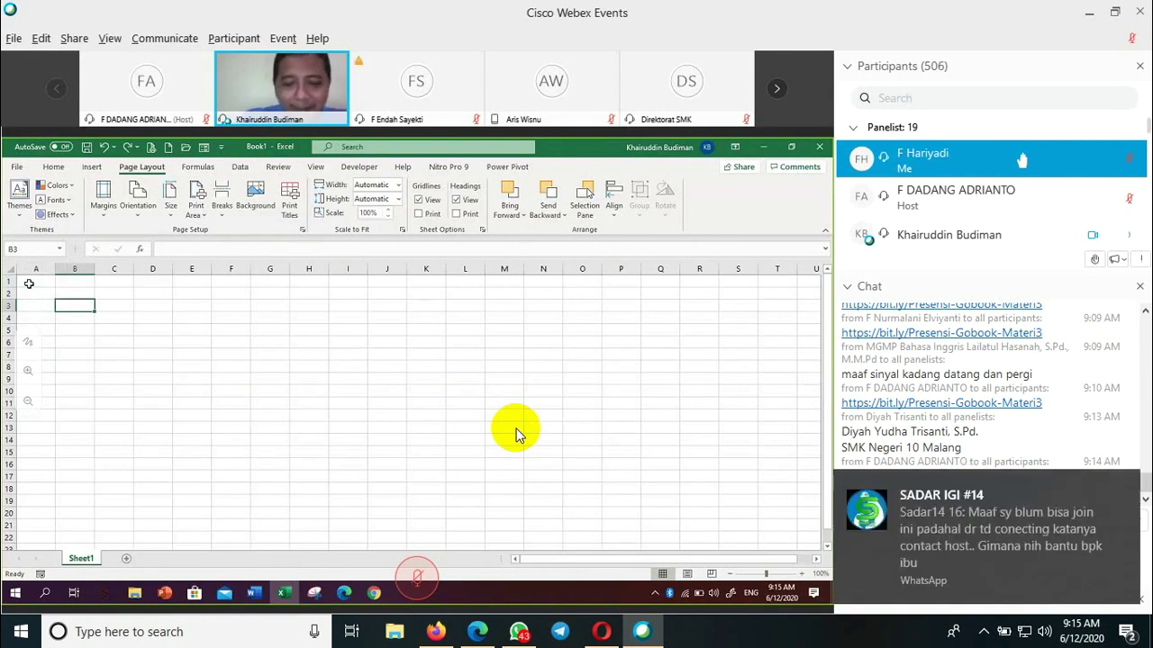
- Enter the title 'GAME MENEBAK PERIBAHASA' in B3 and make it bold
type("GAM")
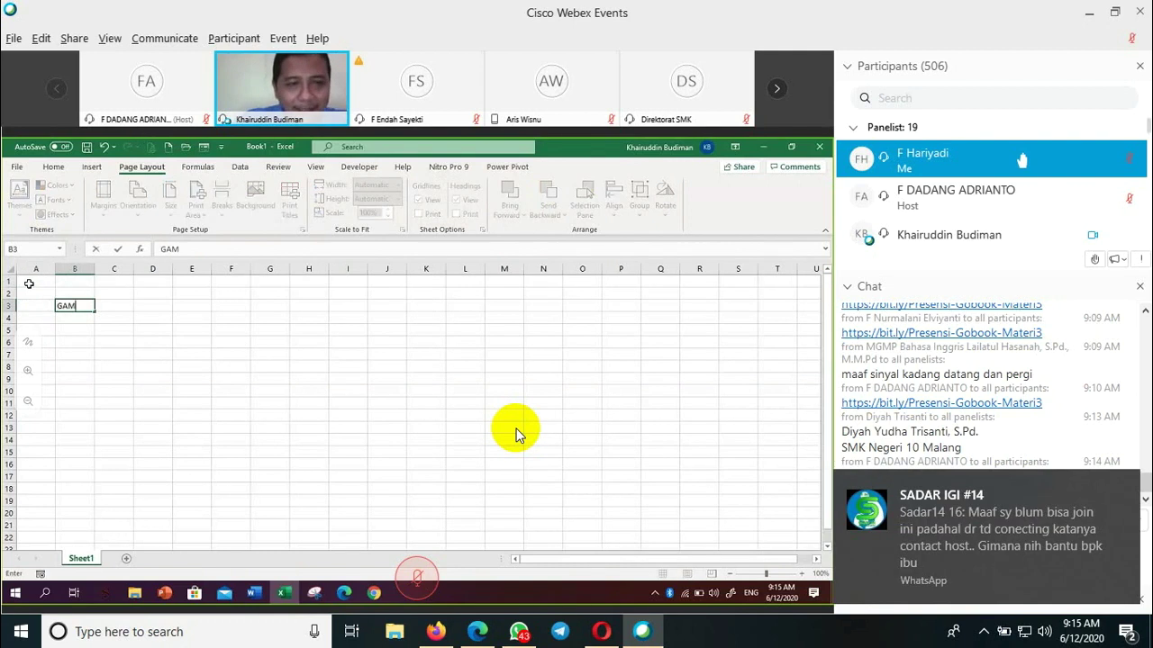
type("E MENE")
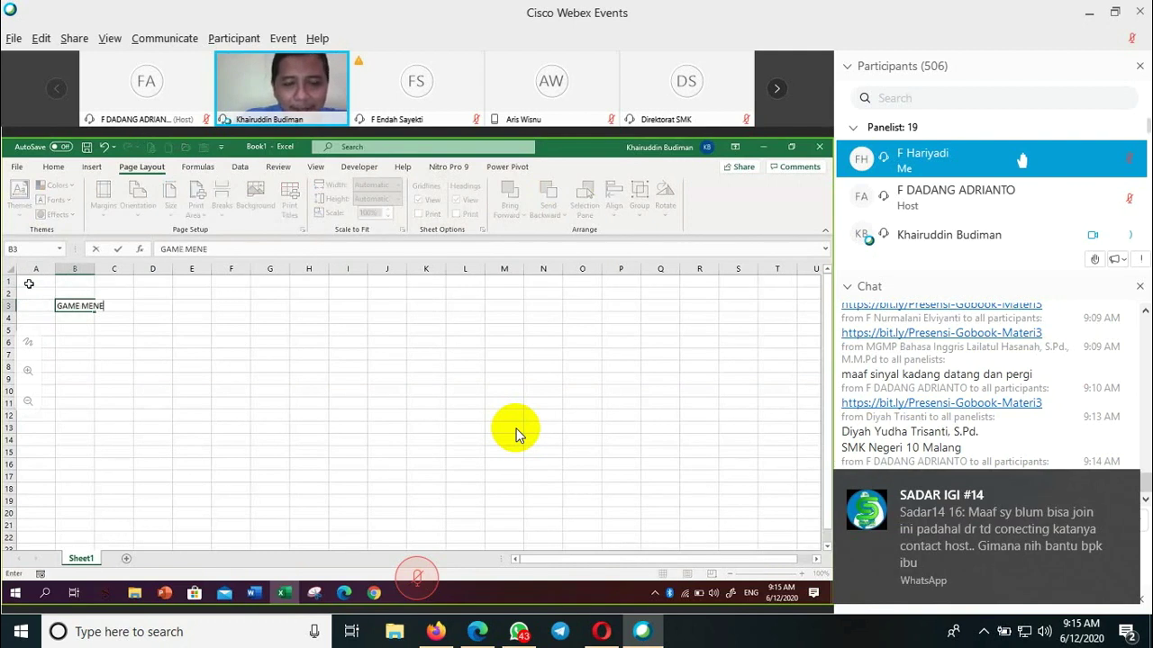
type("BAK PERIBAH")
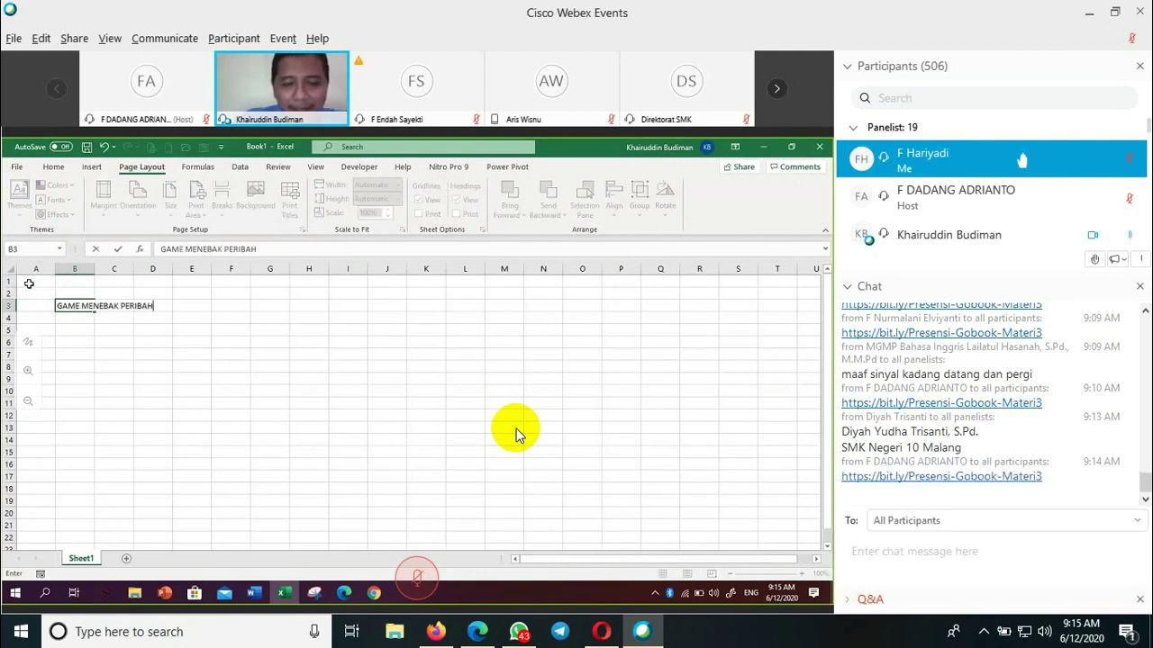
type("ASA")
key("Return")
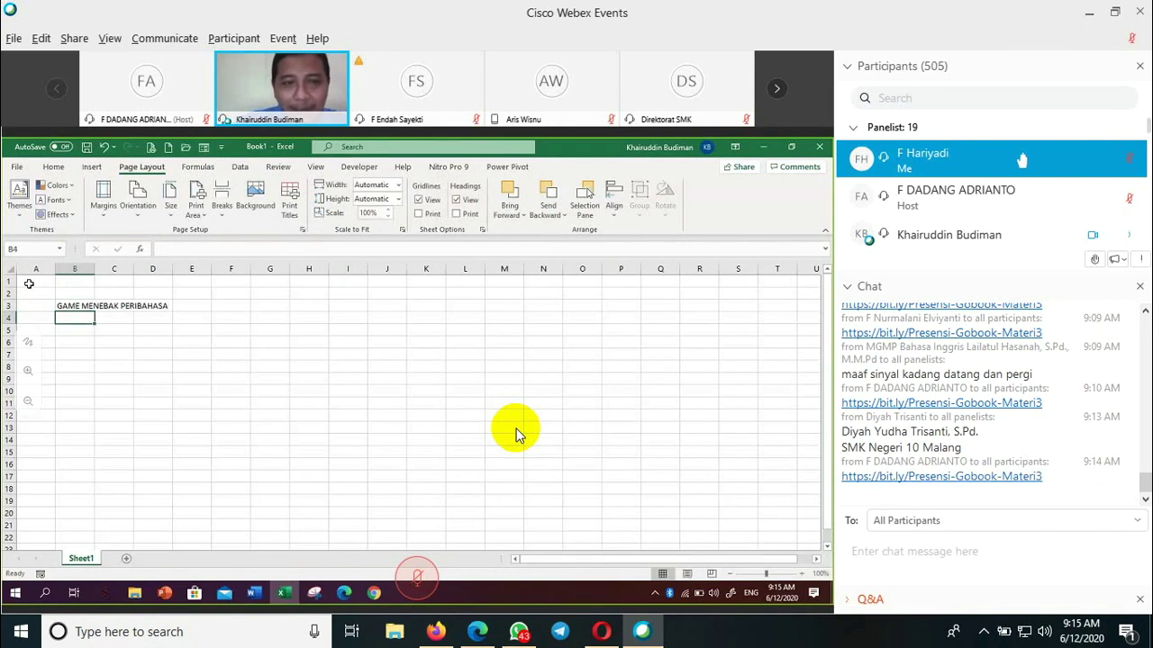
key("Up")
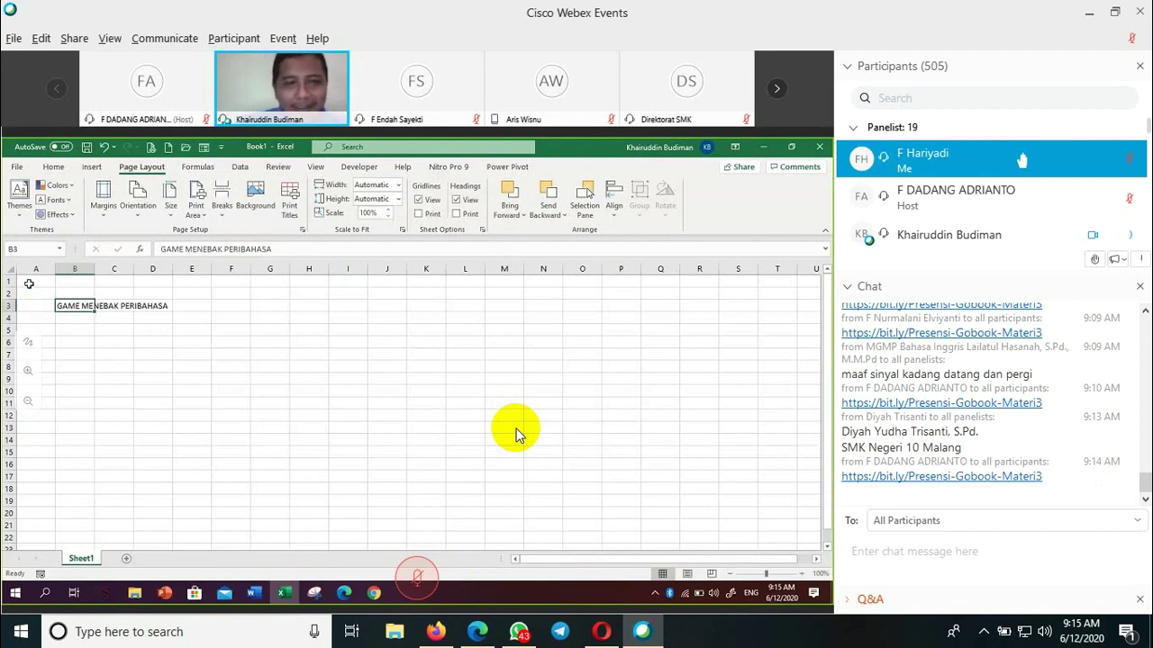
key("ctrl+b")
key("Down")
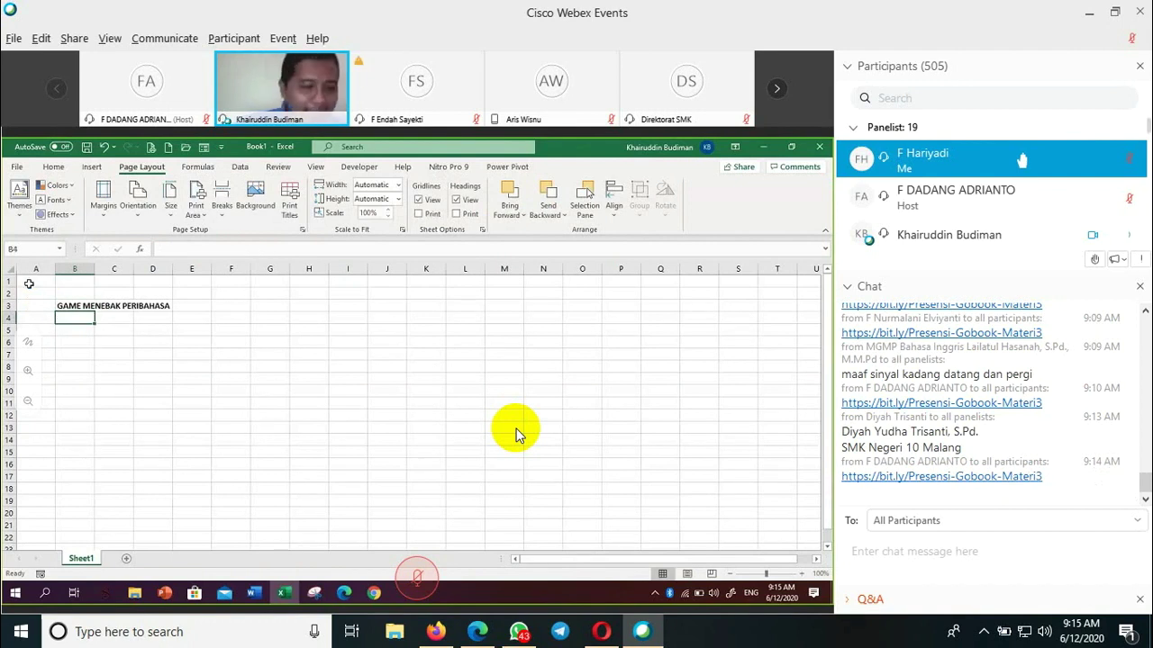
key("Down")
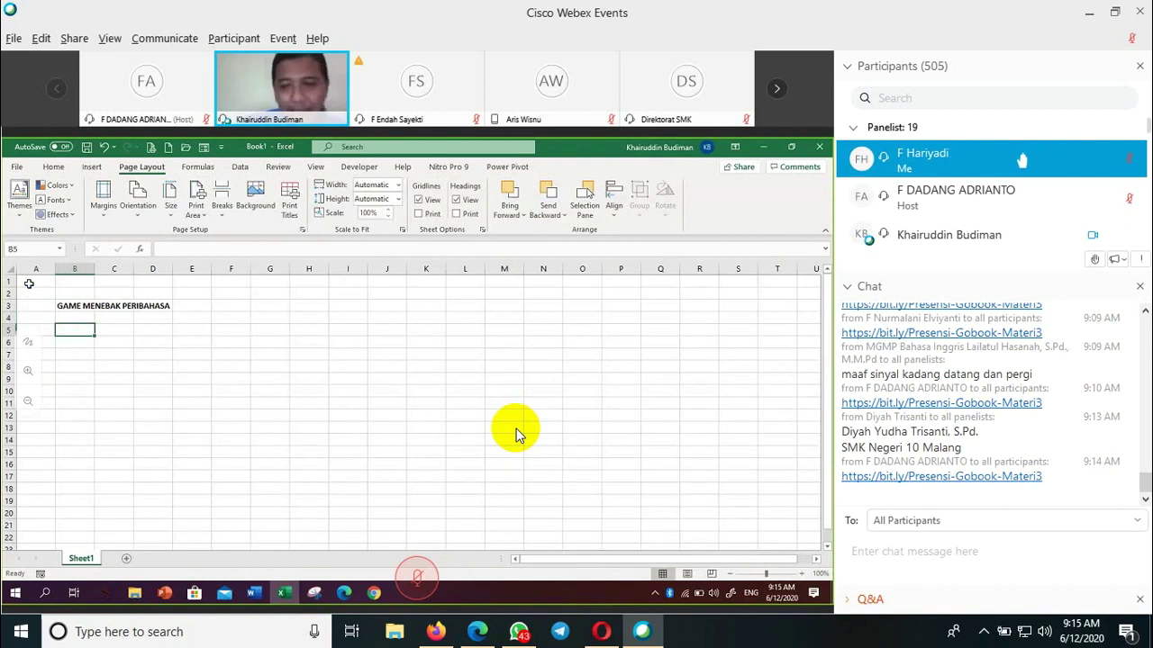
- Label B6 'Kata Acak' and B7 'Jawaban Anda' with a capital J
key("Down")
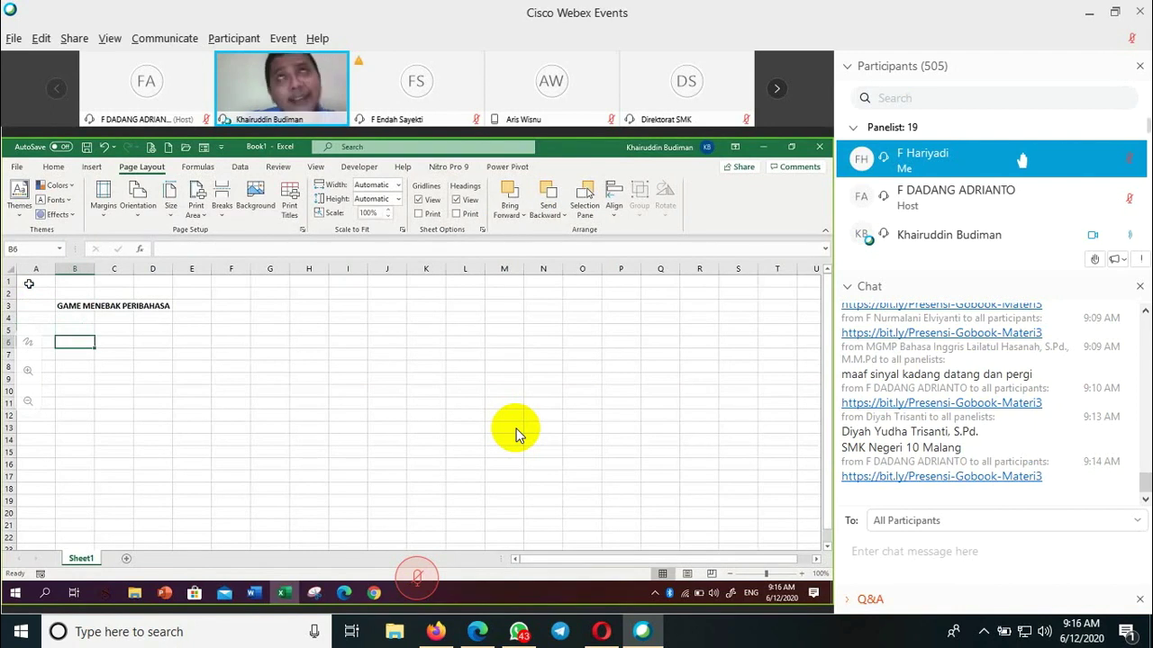
type("Kata Acak")
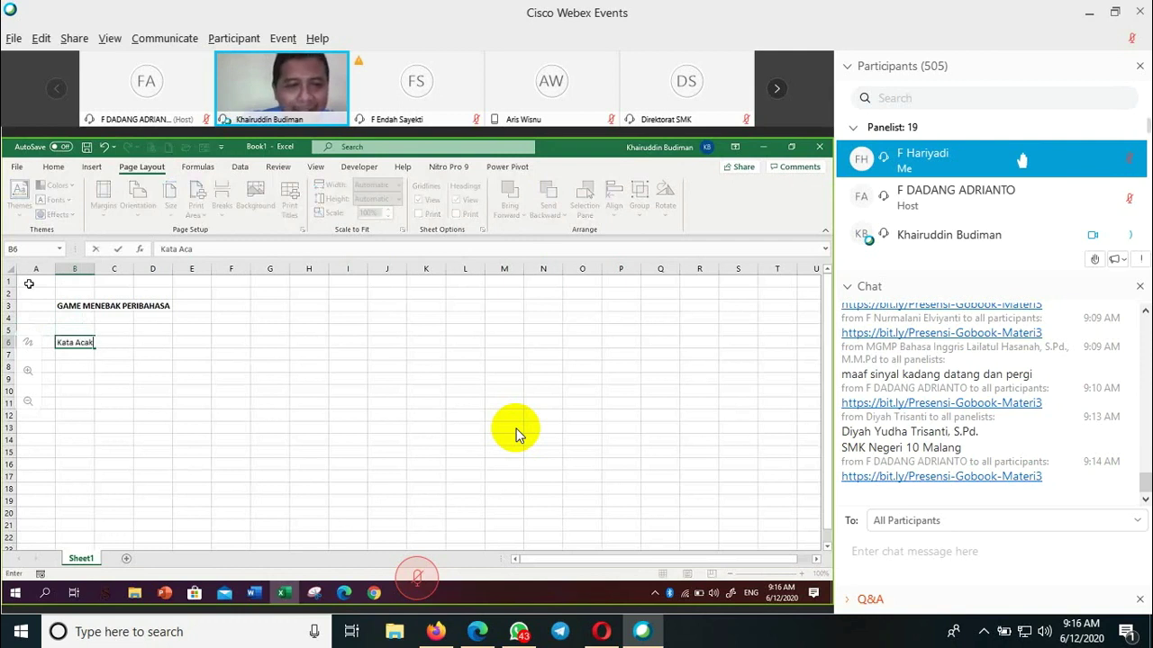
key("Return")
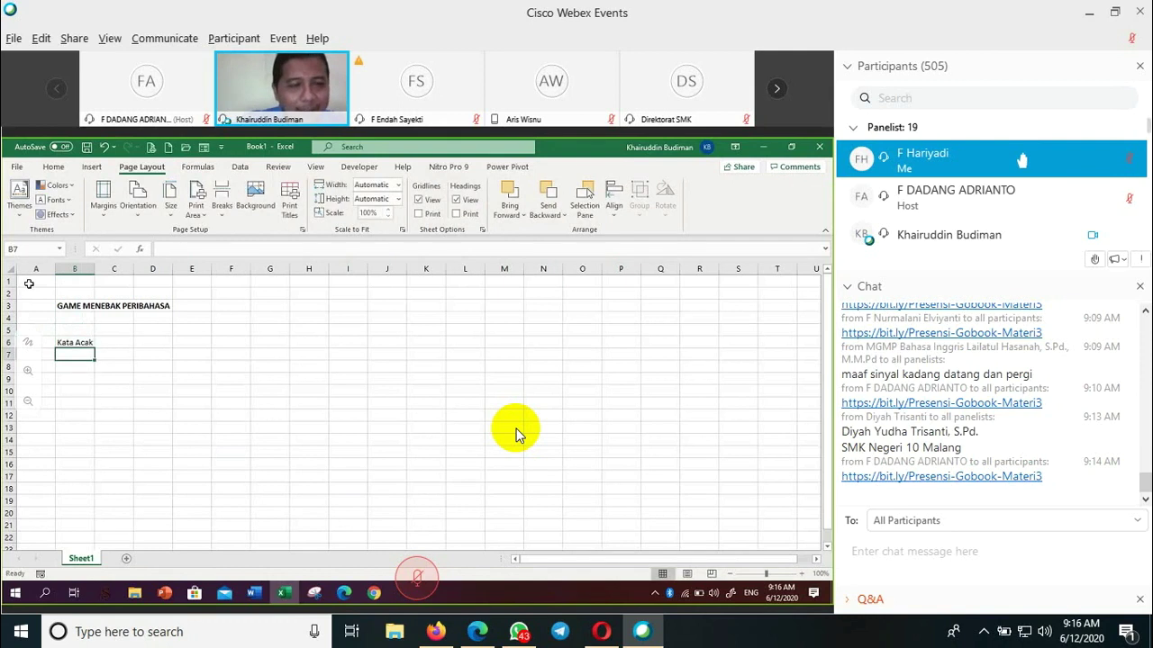
type("jawaban")
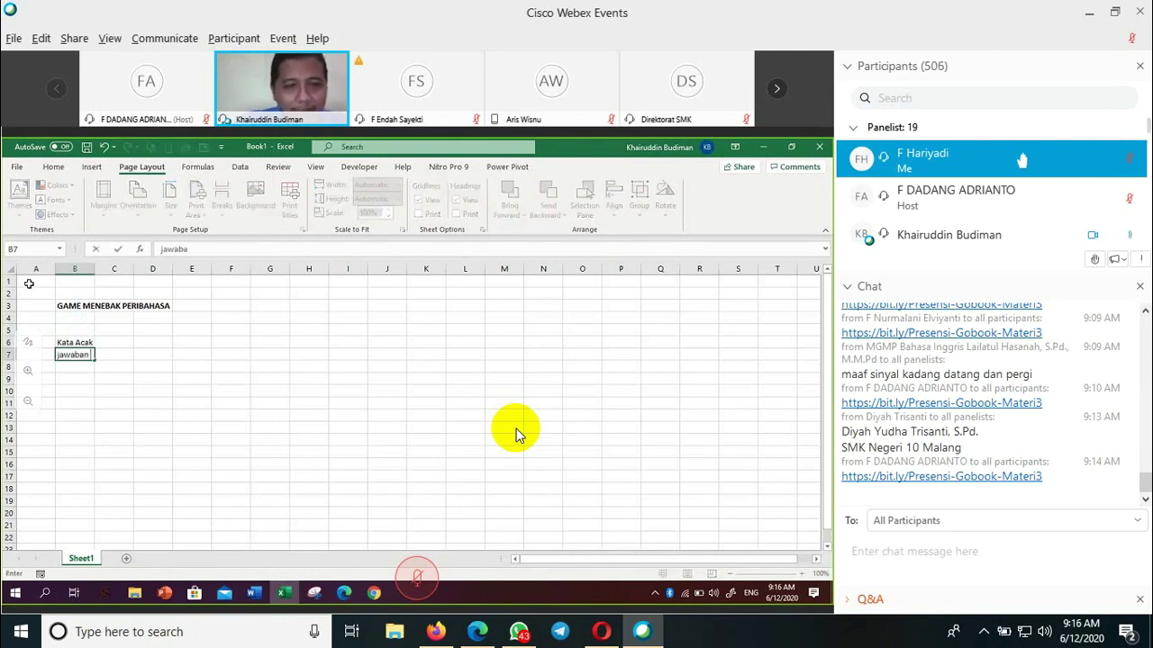
type(" Anda")
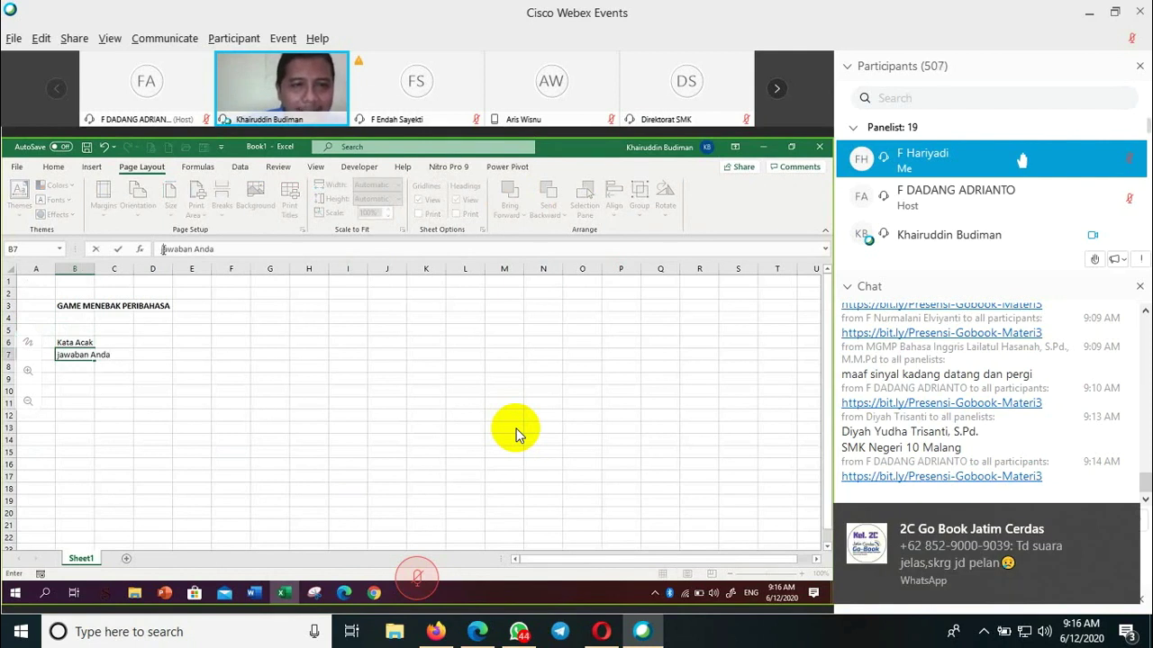
key("Delete")
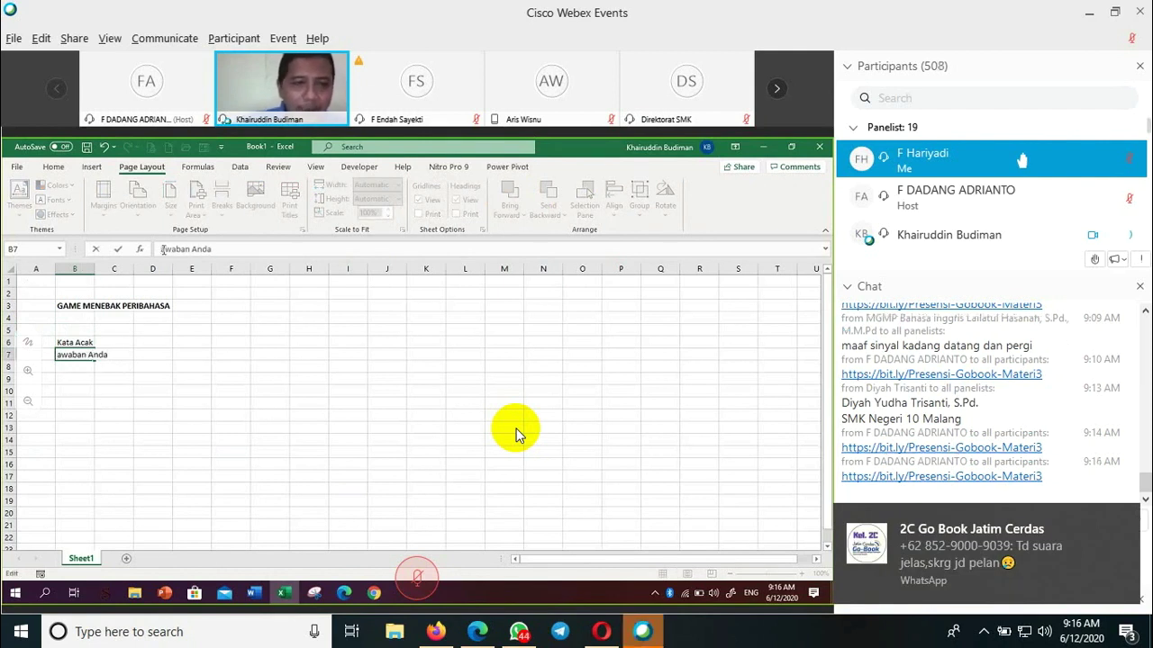
type("J")
left_click(117, 425)
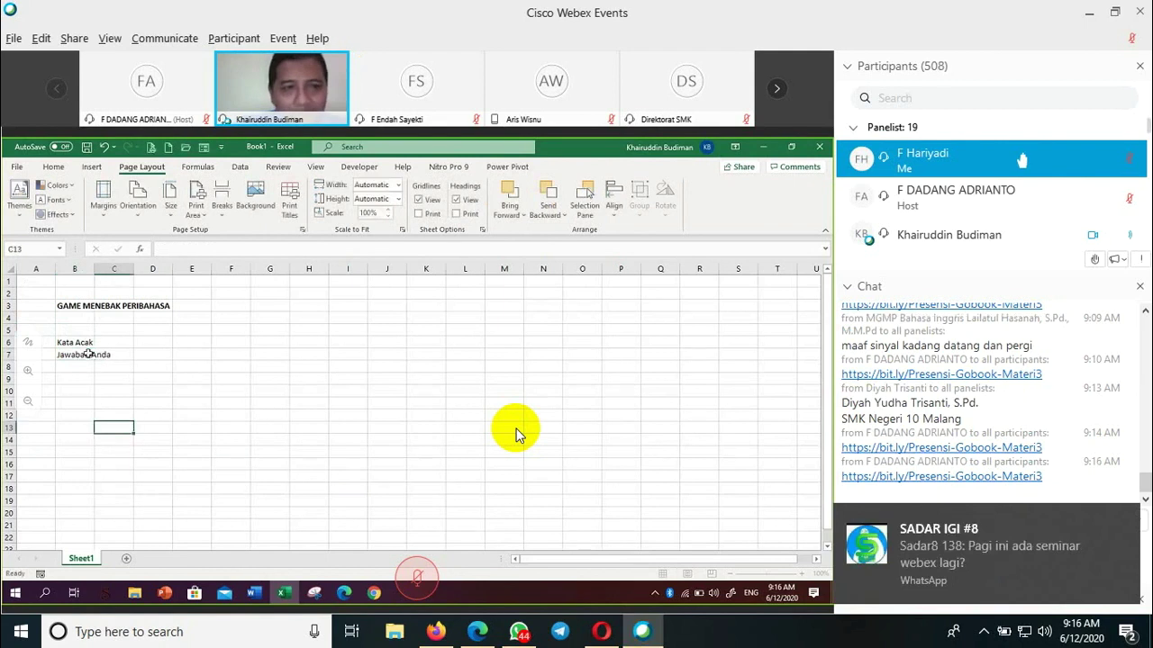
- Widen column B so the row labels fit
left_click_drag(93, 268, 120, 271)
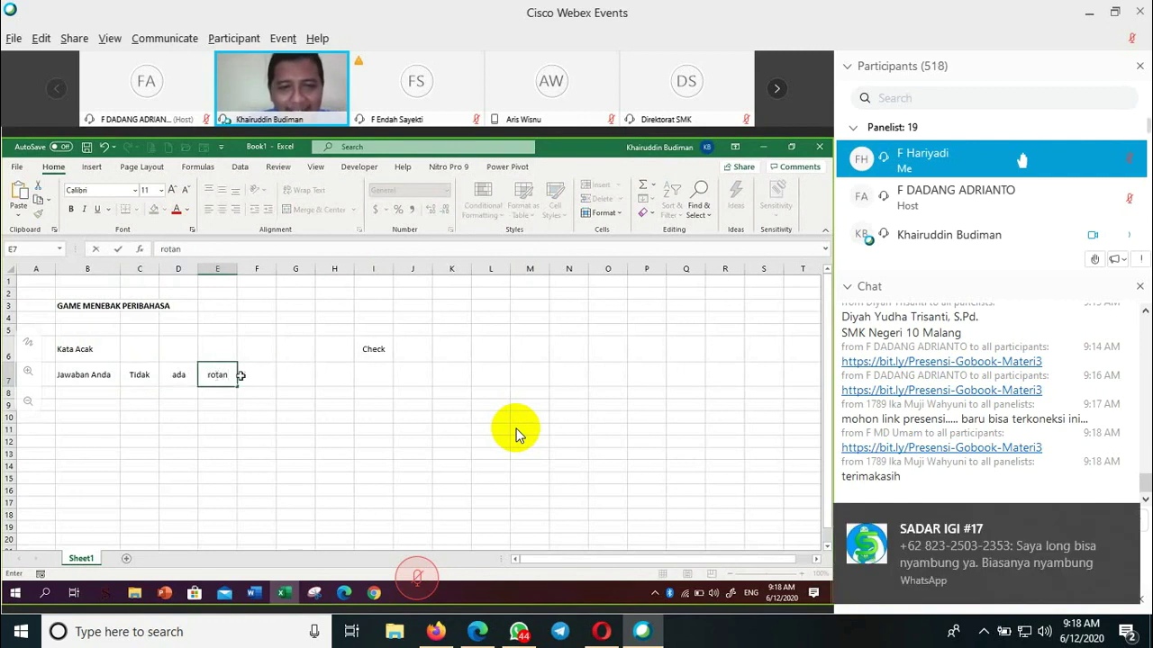
- Fill F7, G7 and H7 with the words akar, pun and jadi
left_click(254, 374)
type("akar")
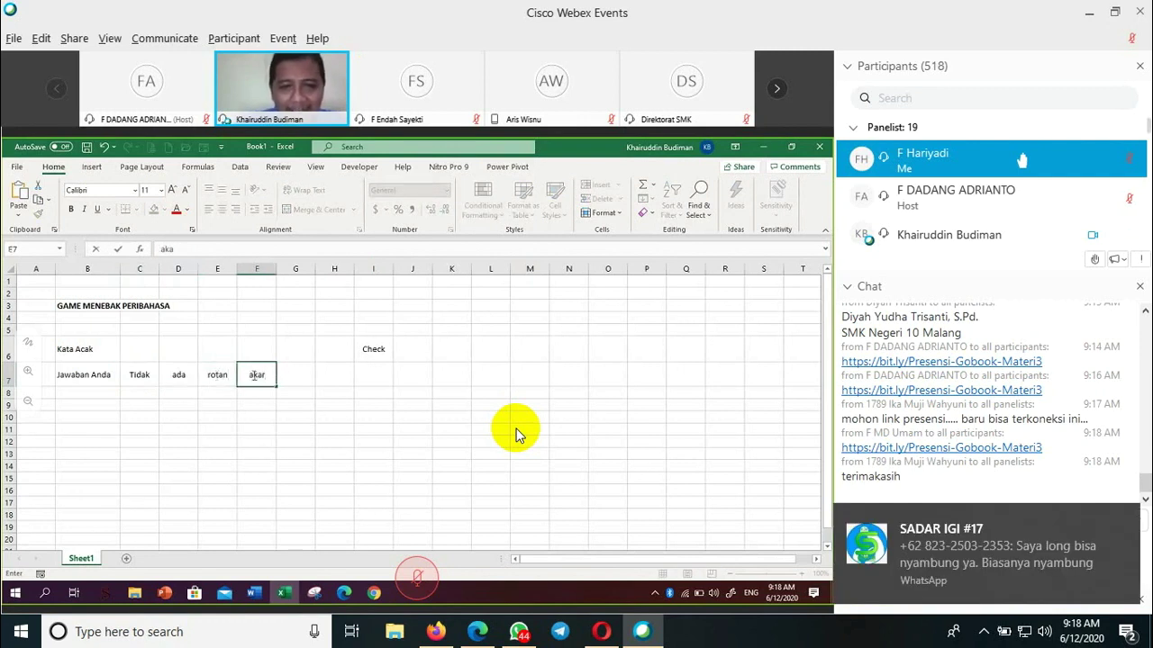
left_click(292, 377)
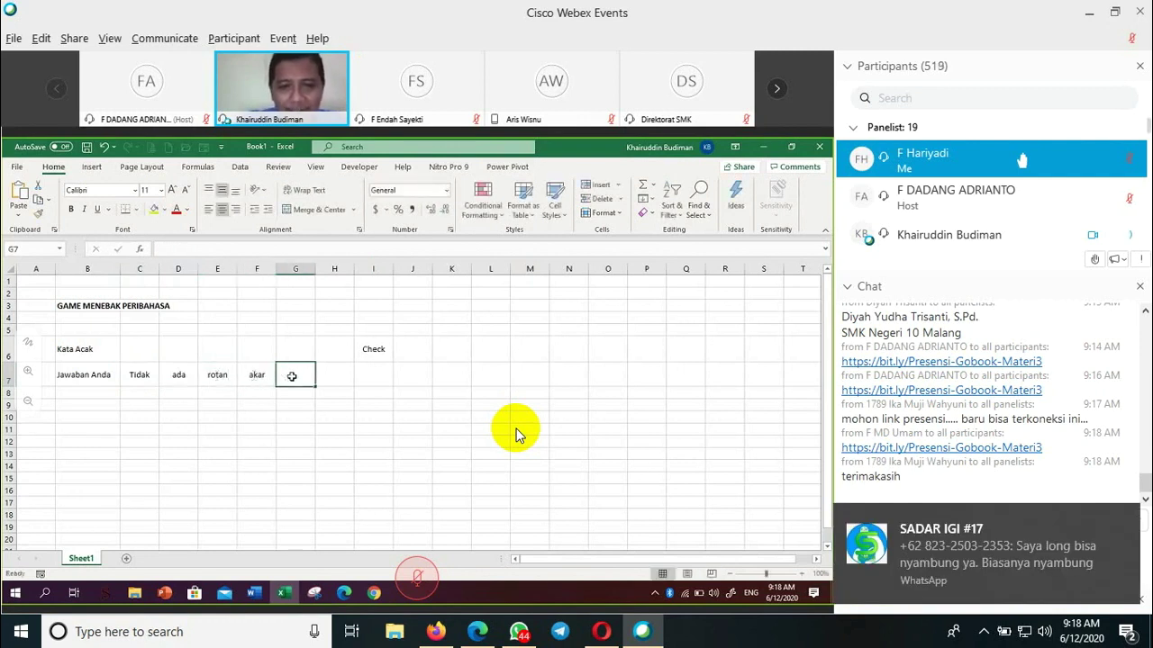
type("pun")
left_click(335, 376)
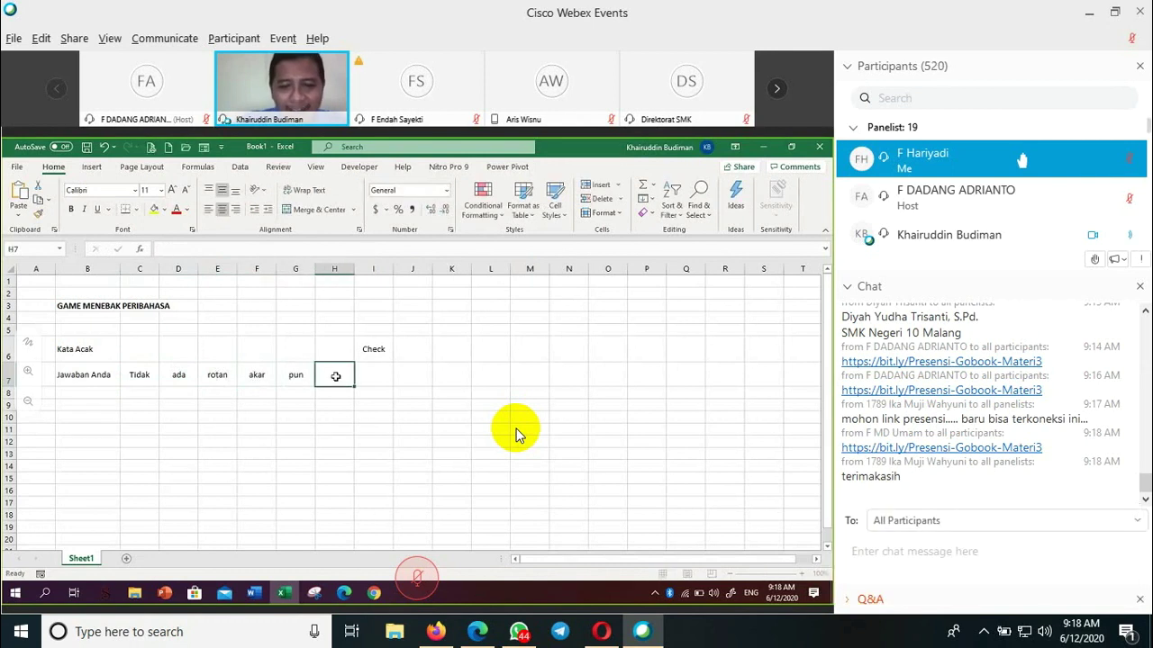
type("jadi")
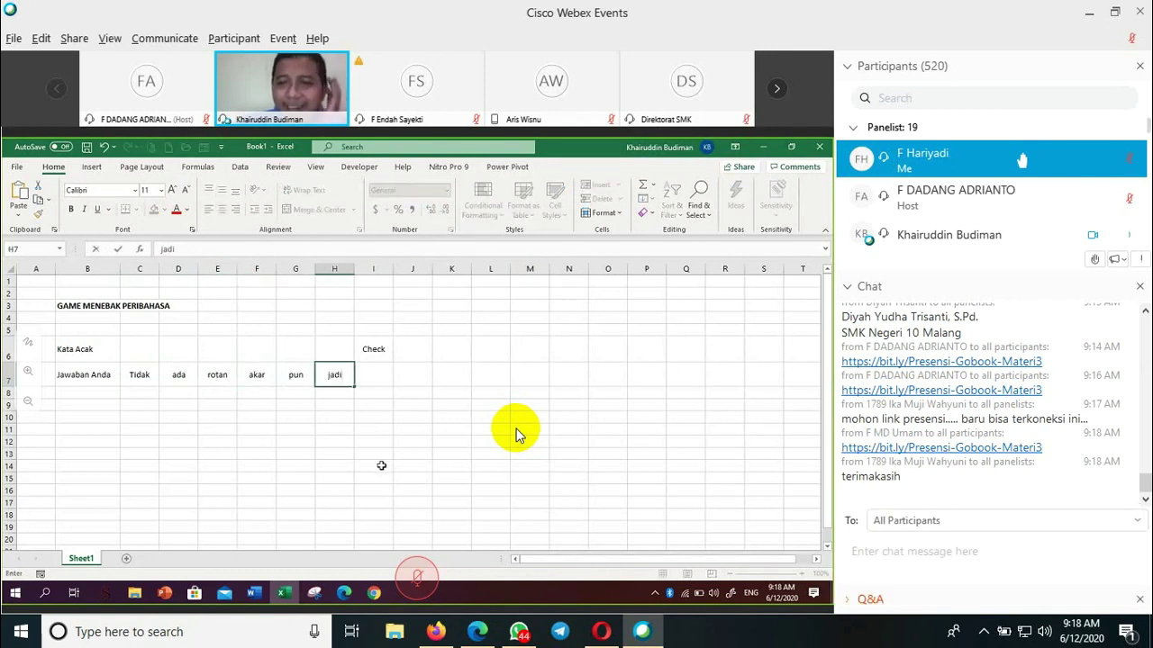
left_click(382, 465)
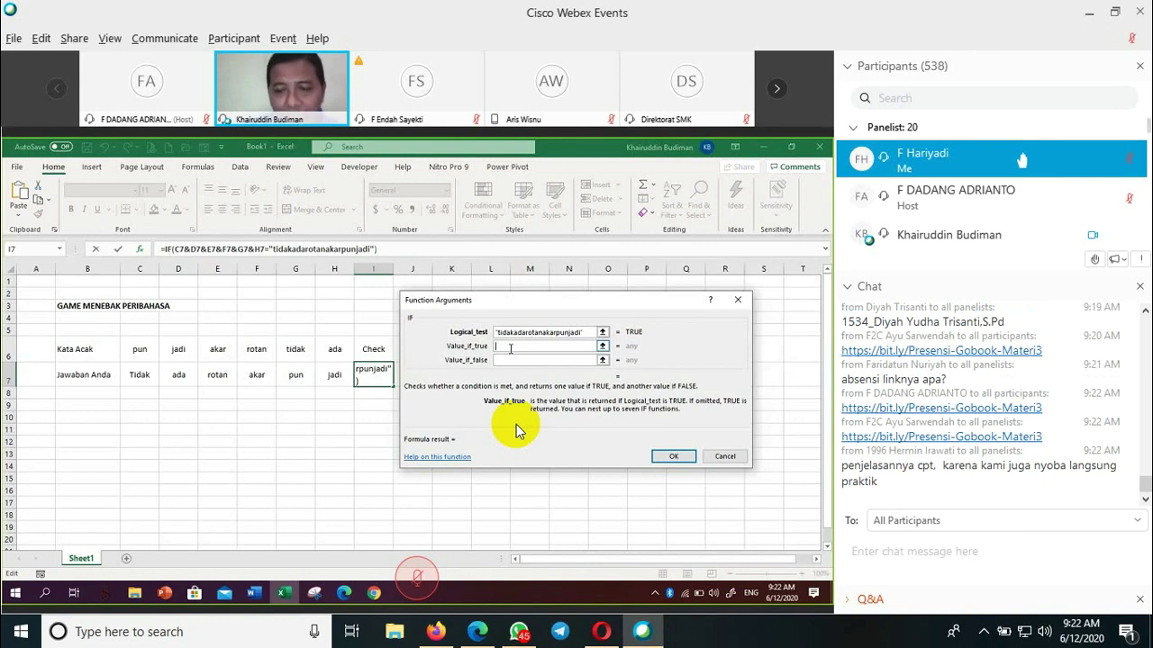
type("\"")
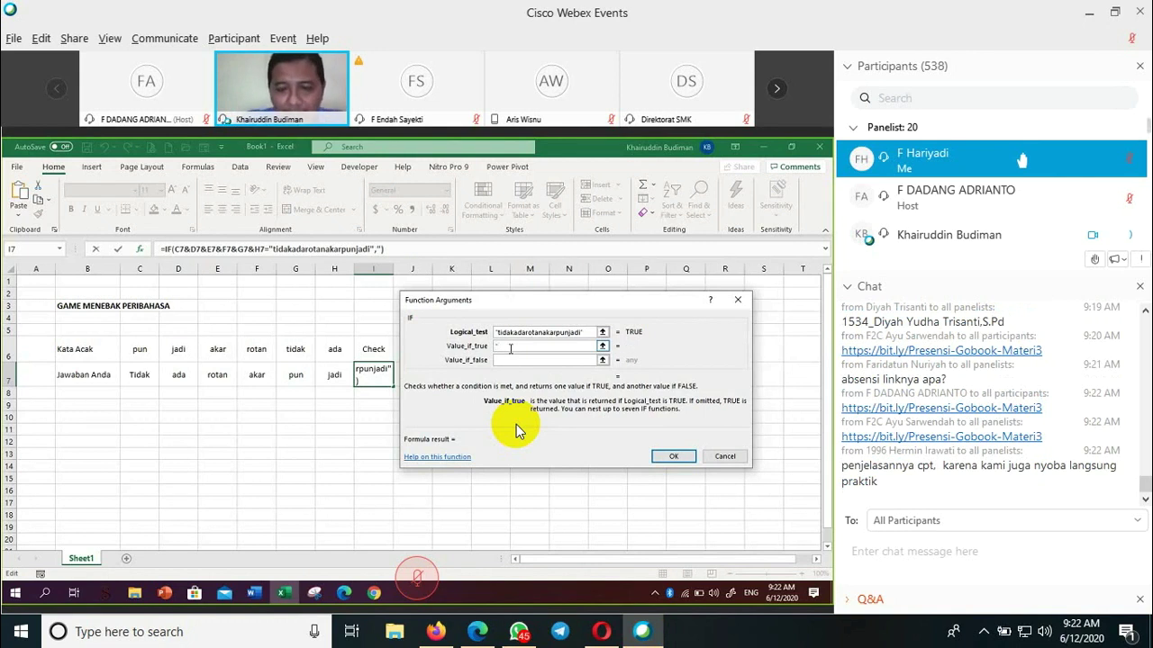
type("bet")
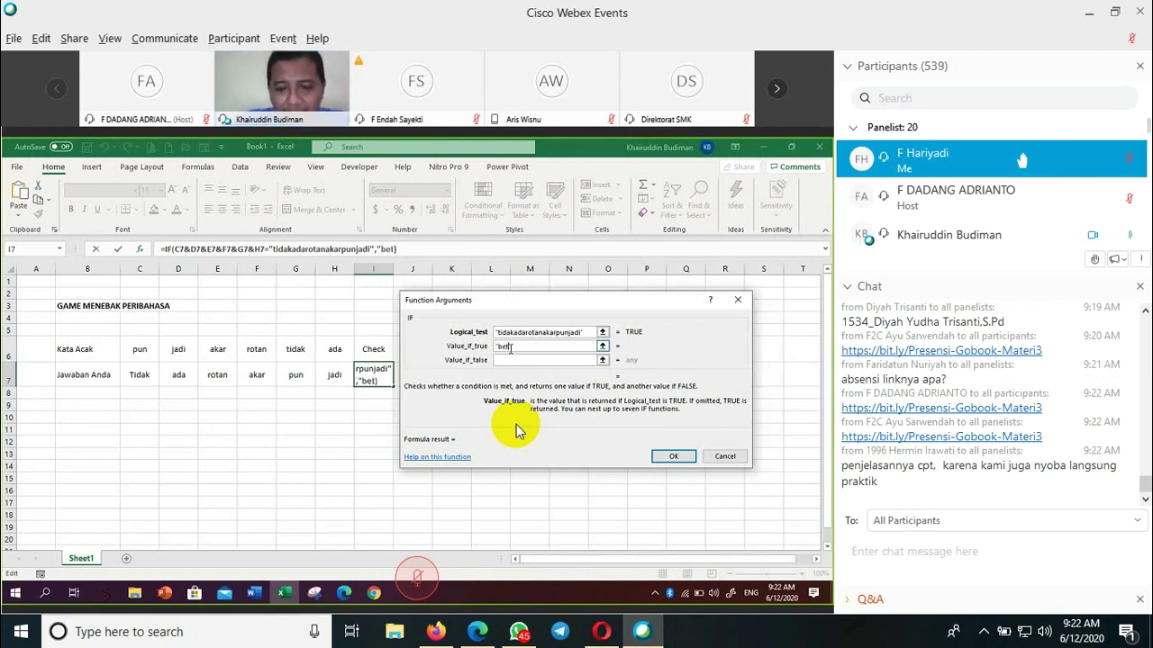
type("ul\"")
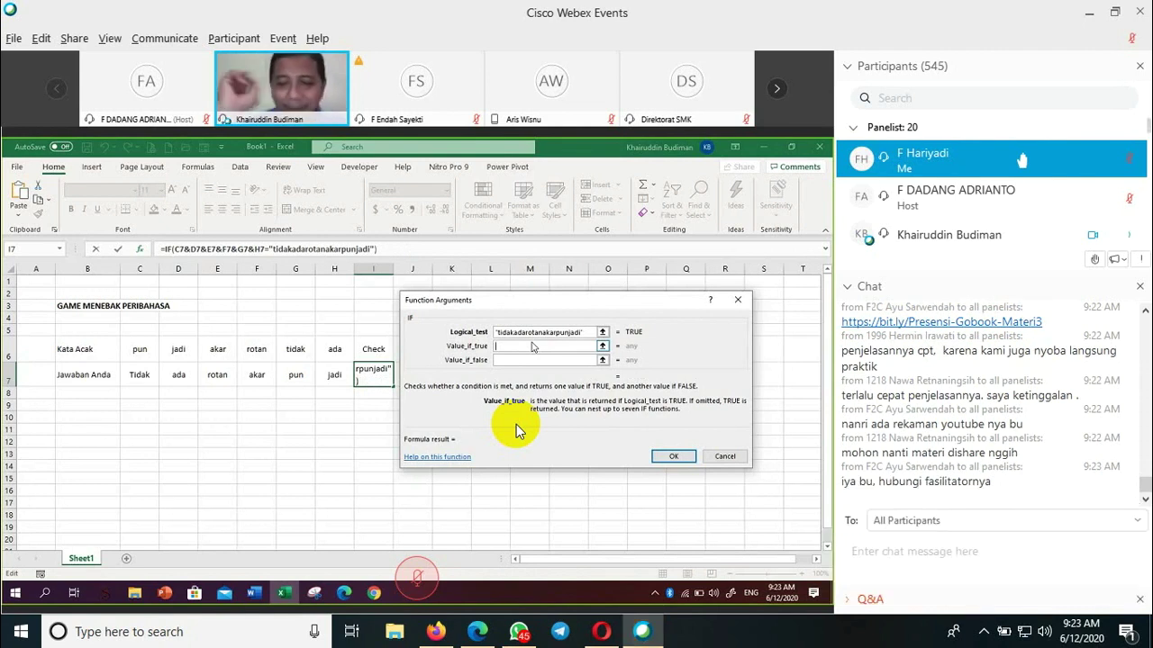
- Make the IF return char(252) for a correct answer and "" otherwise
type("d")
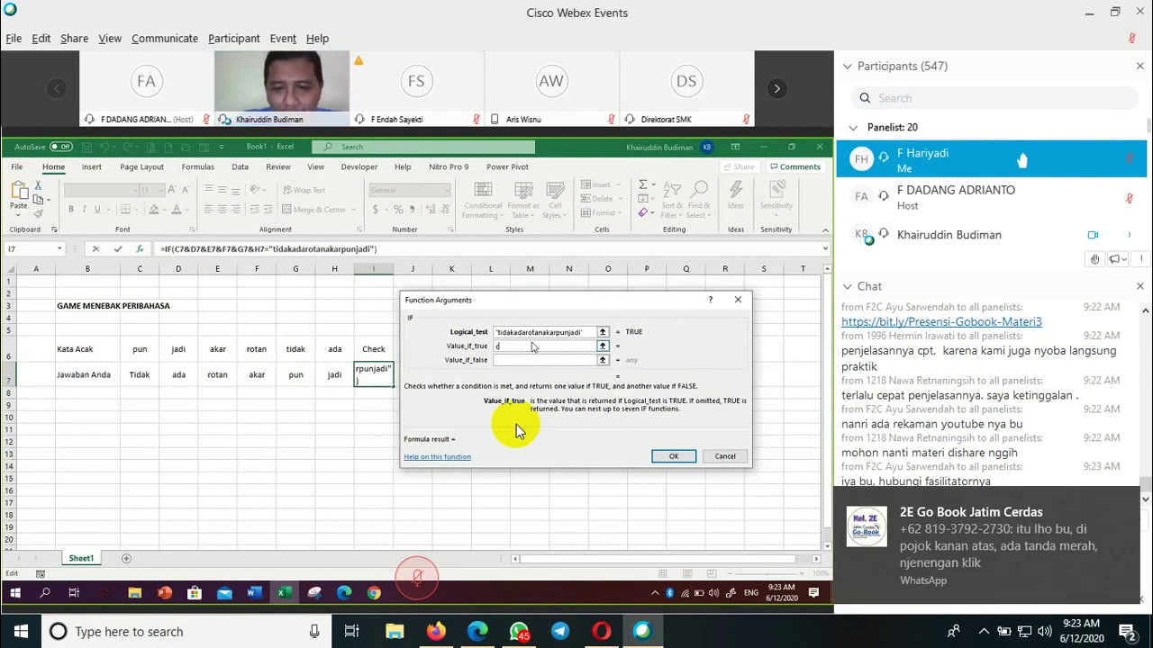
type("har(252)")
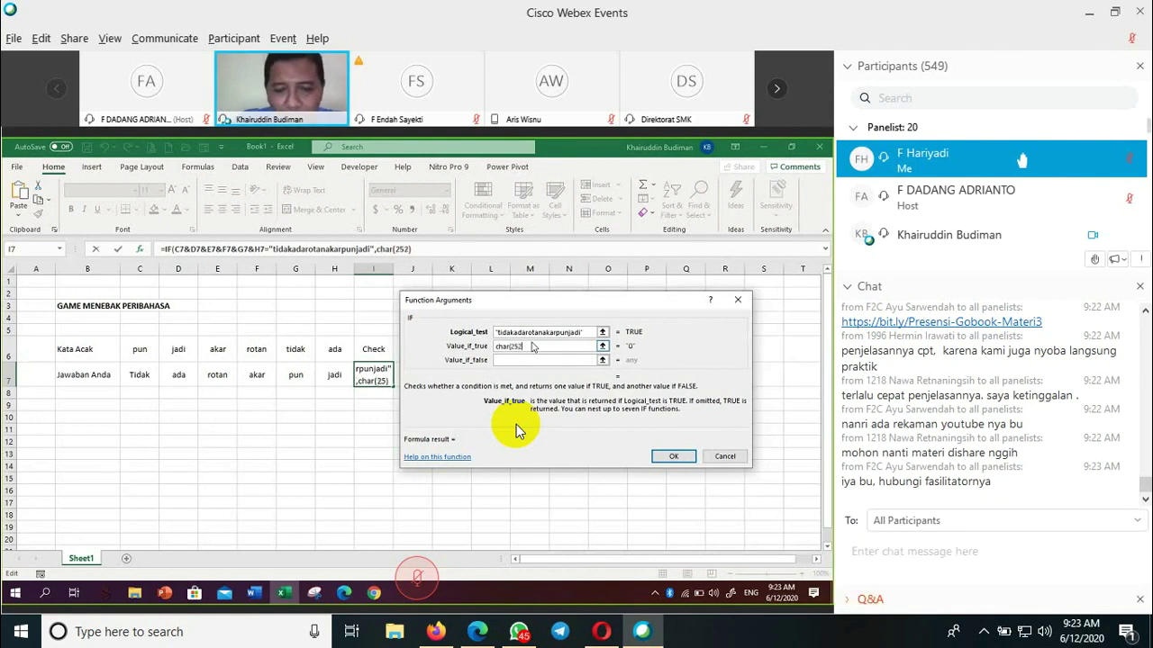
type(")")
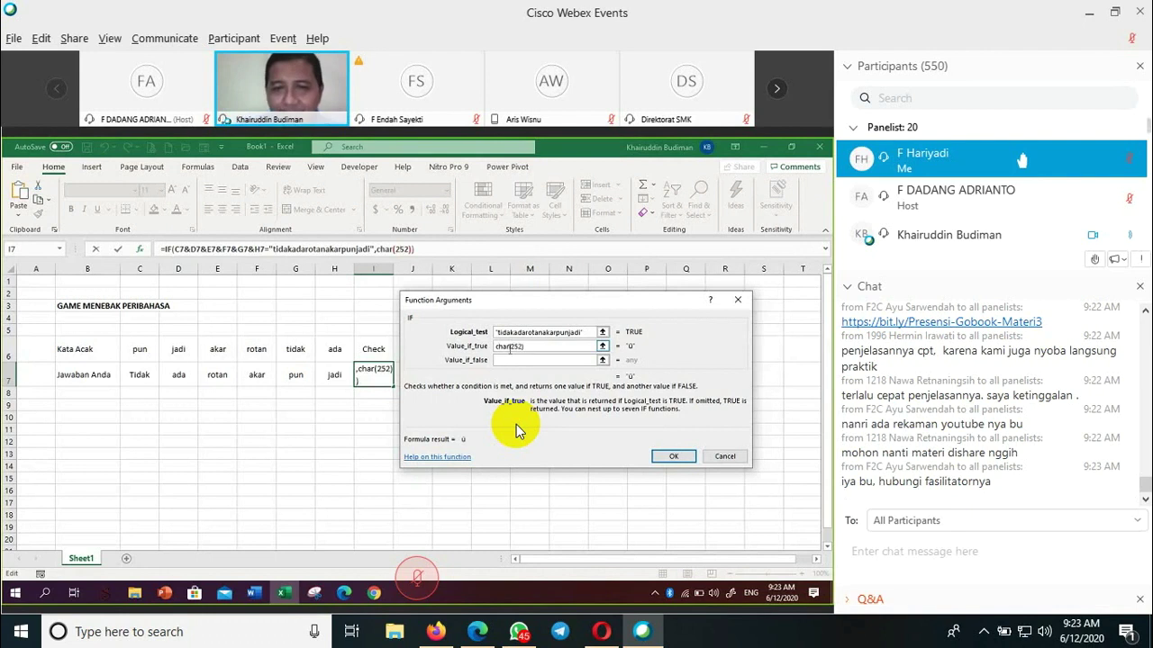
left_click(509, 359)
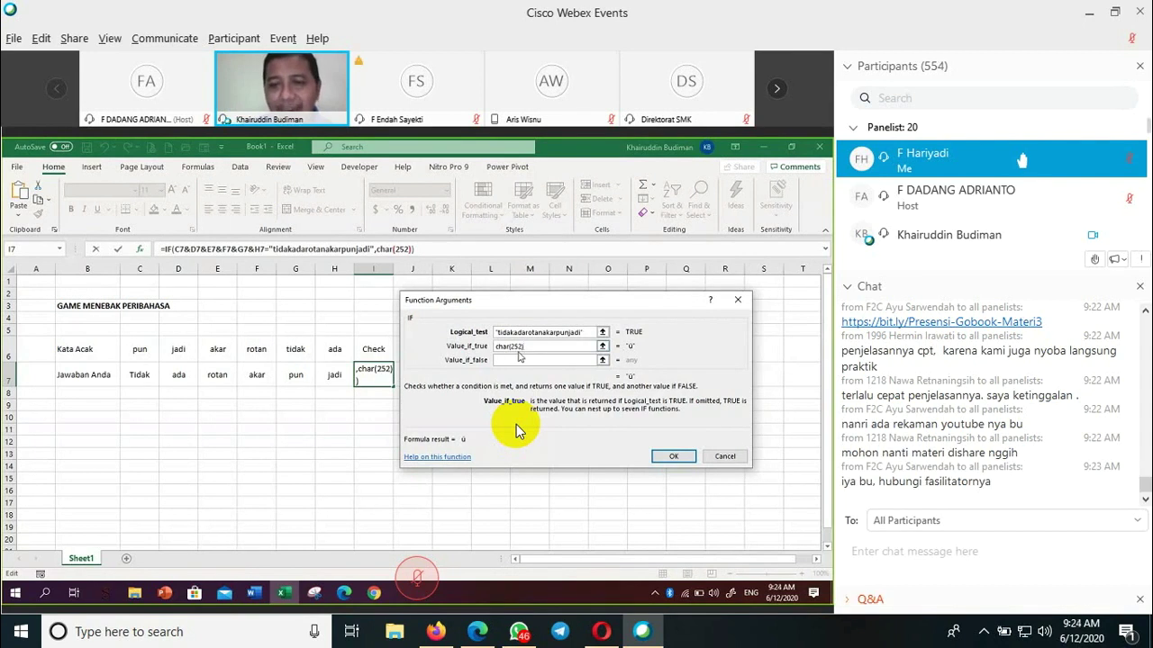
left_click(516, 360)
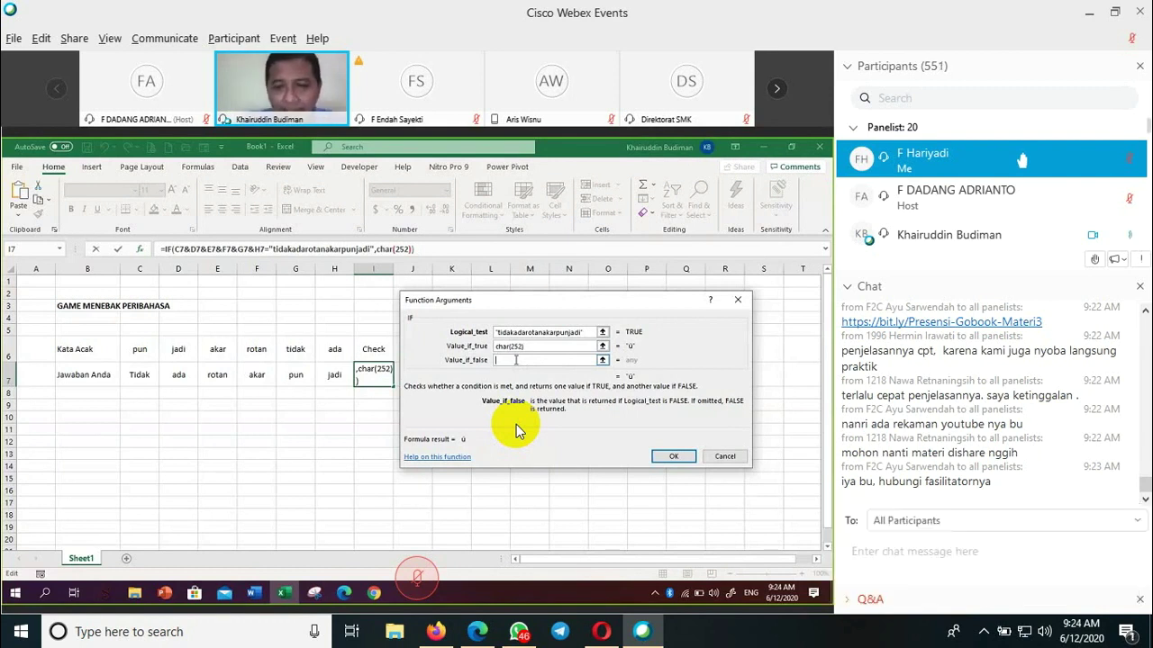
type("\"\"")
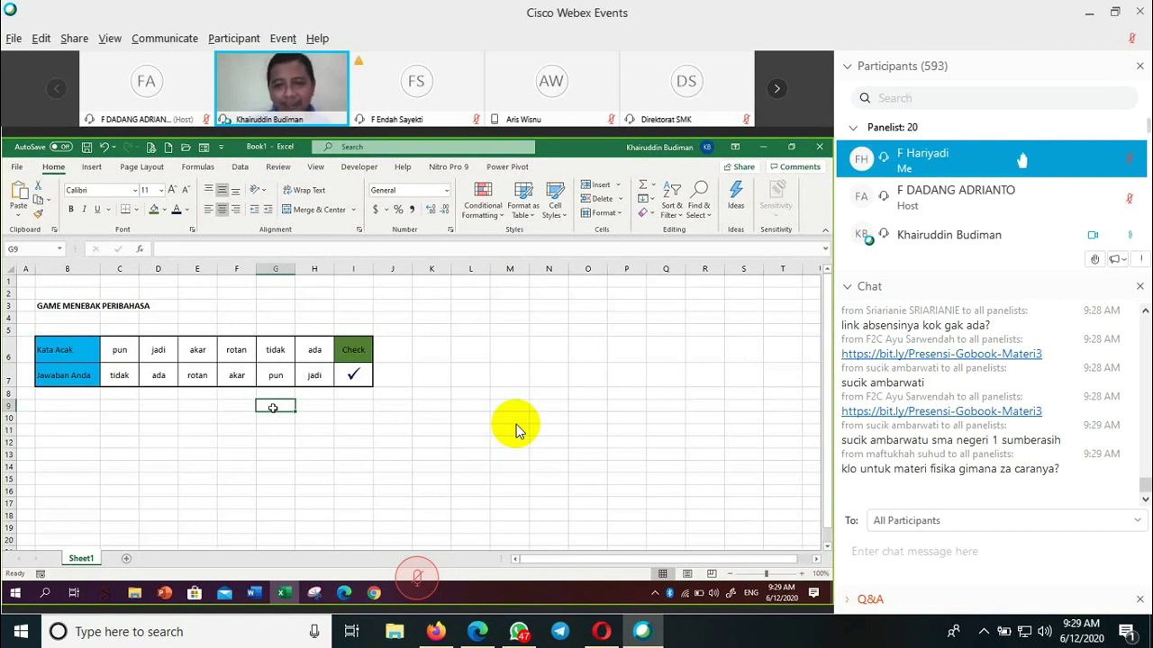
- Empty the Check cell I7, removing its IF formula and checkmark
left_click(383, 410)
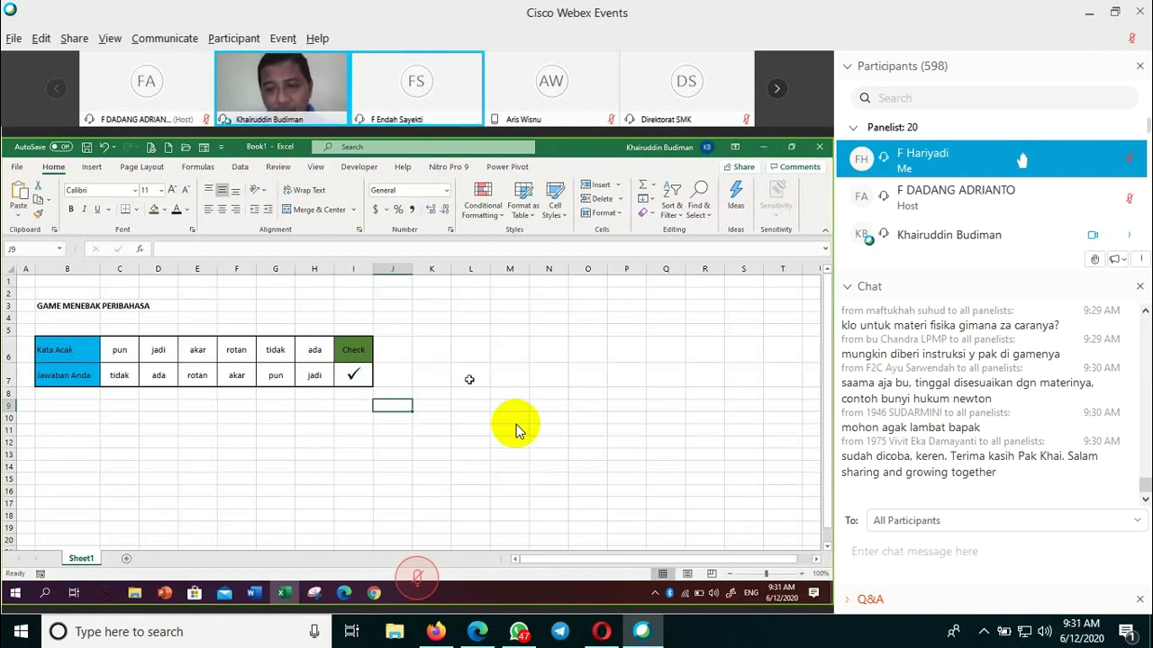
left_click(485, 360)
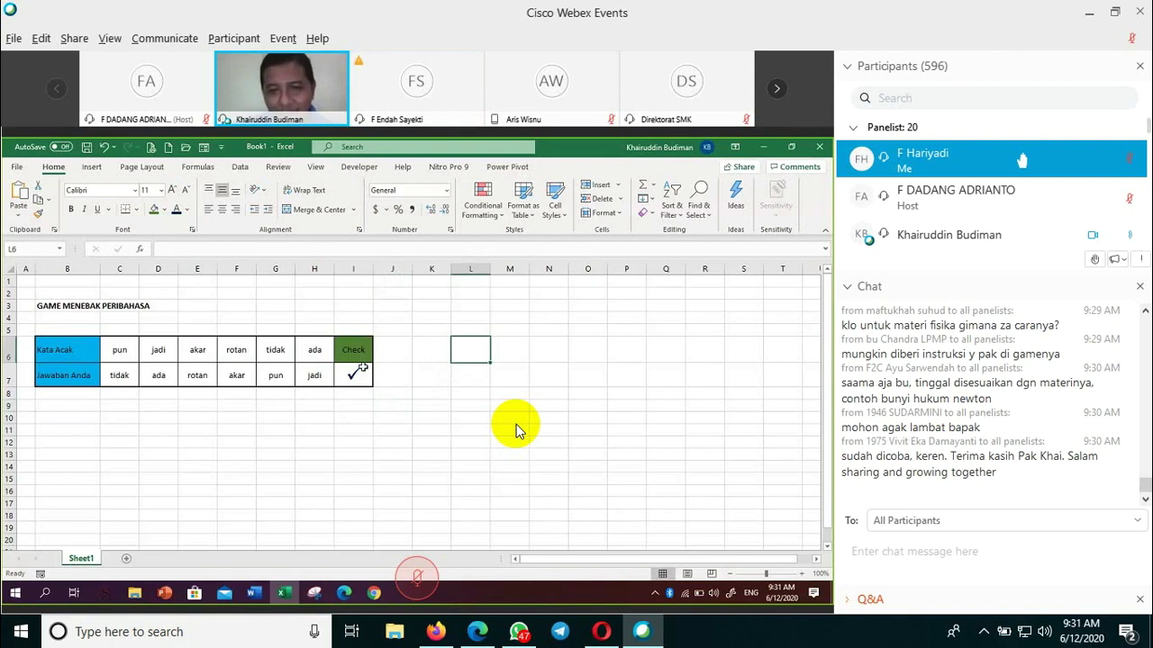
left_click(295, 439)
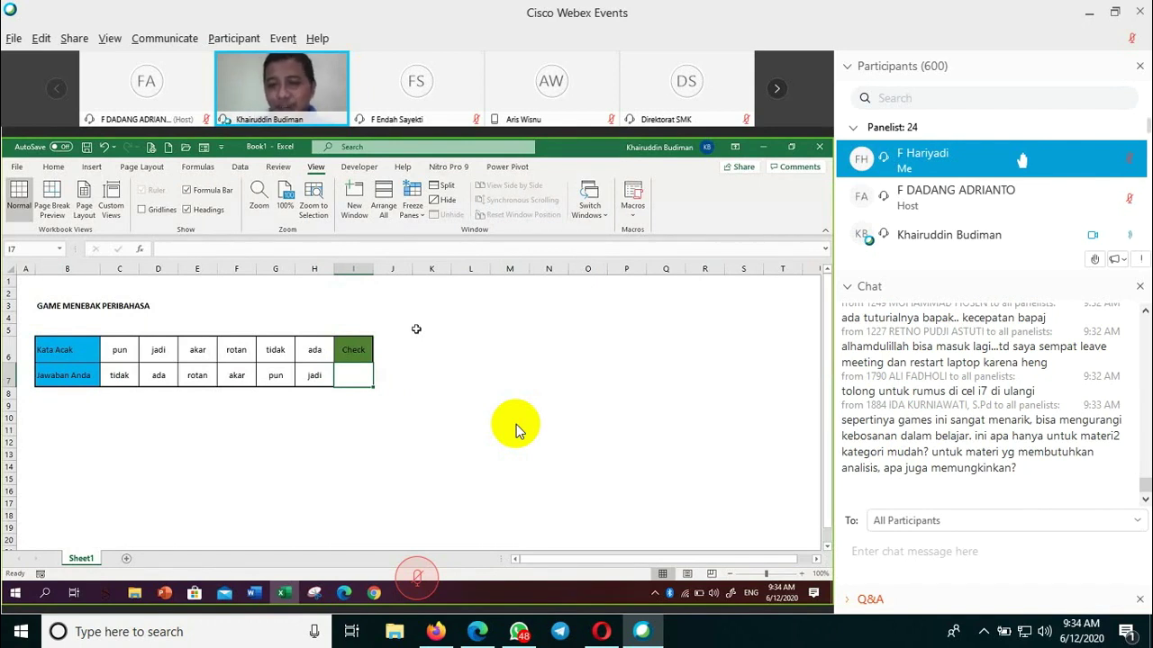
- Begin a new formula in I7 with = and bring up Insert Function showing IF
left_click(415, 346)
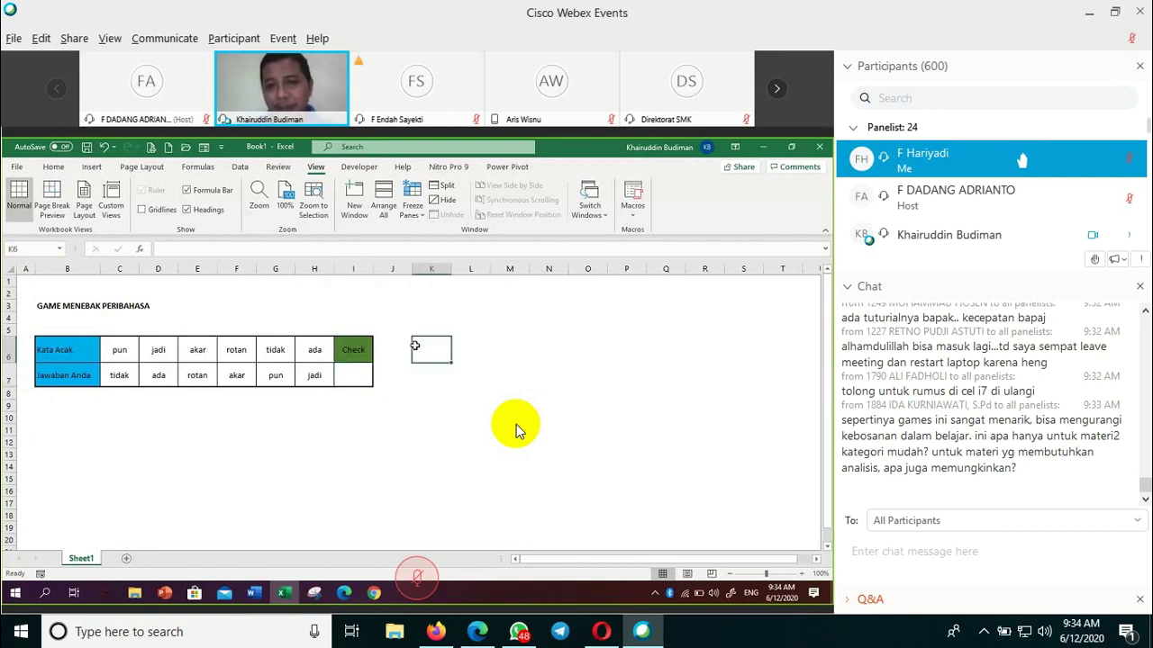
left_click(356, 374)
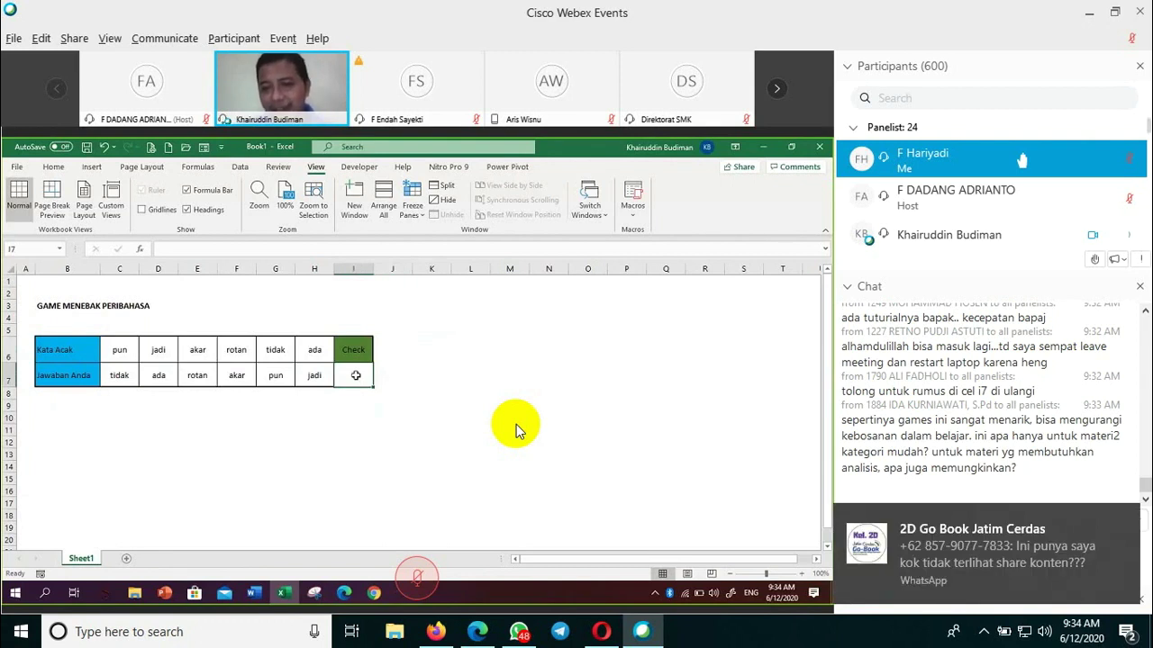
left_click(573, 333)
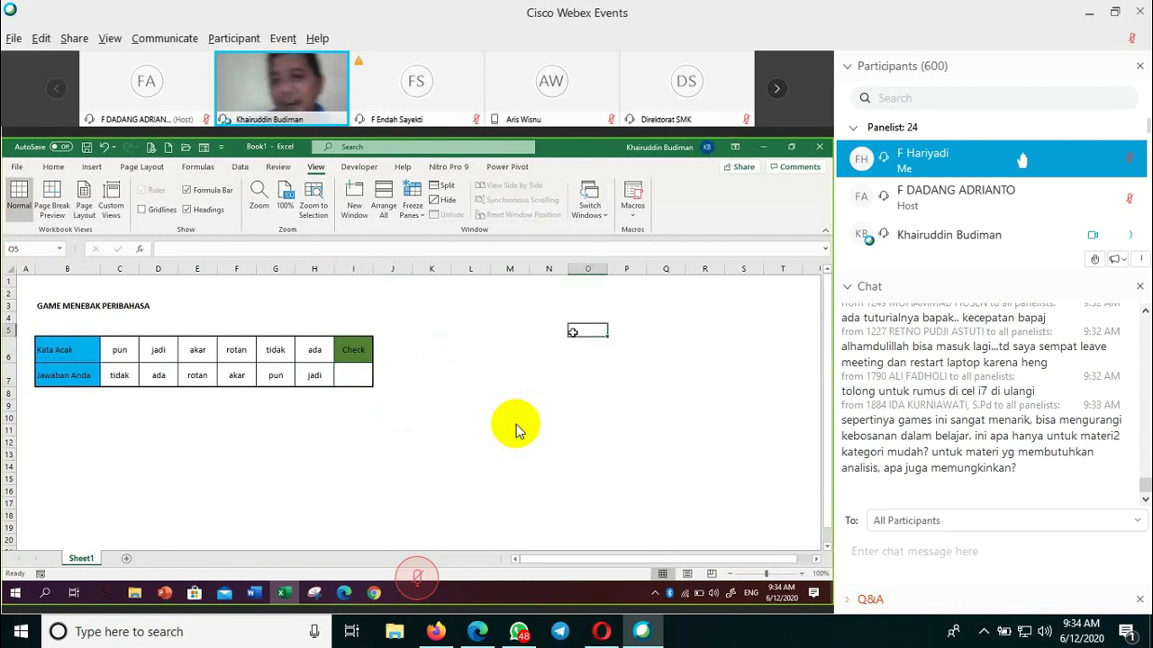
left_click(495, 377)
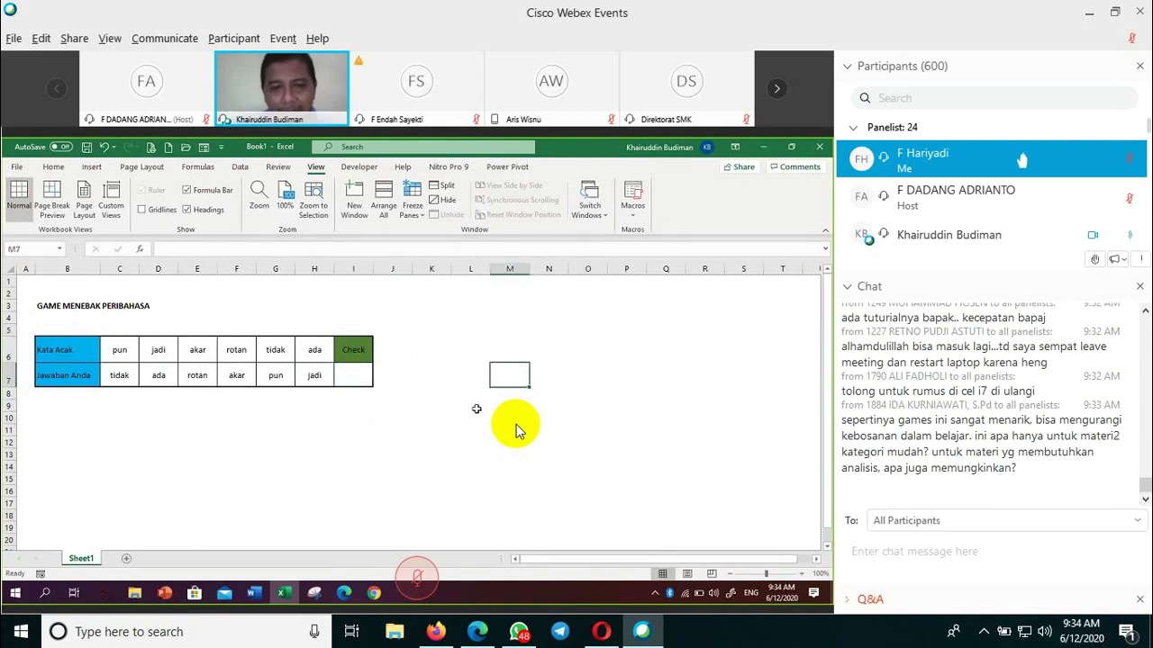
left_click(378, 439)
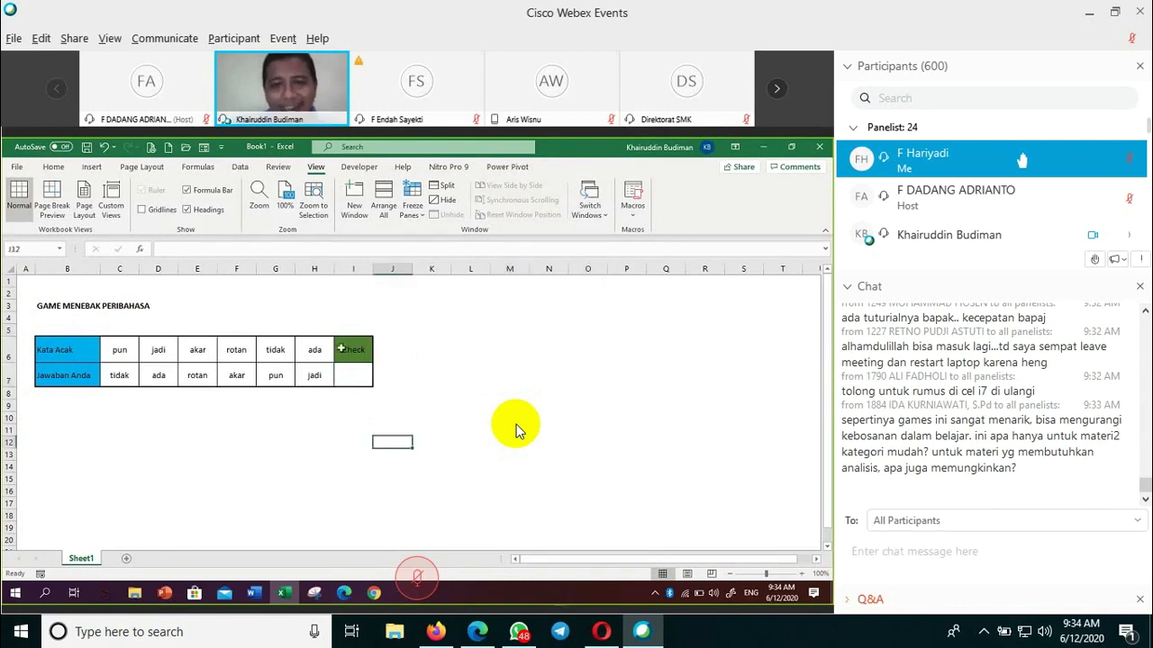
left_click(345, 349)
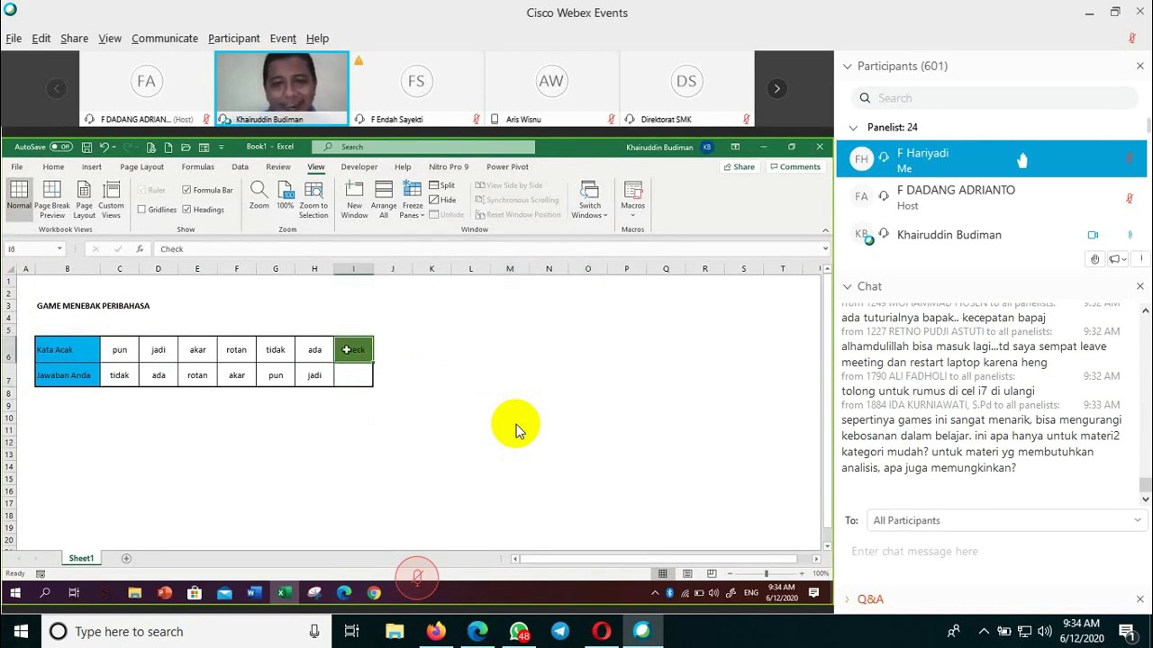
left_click(528, 379)
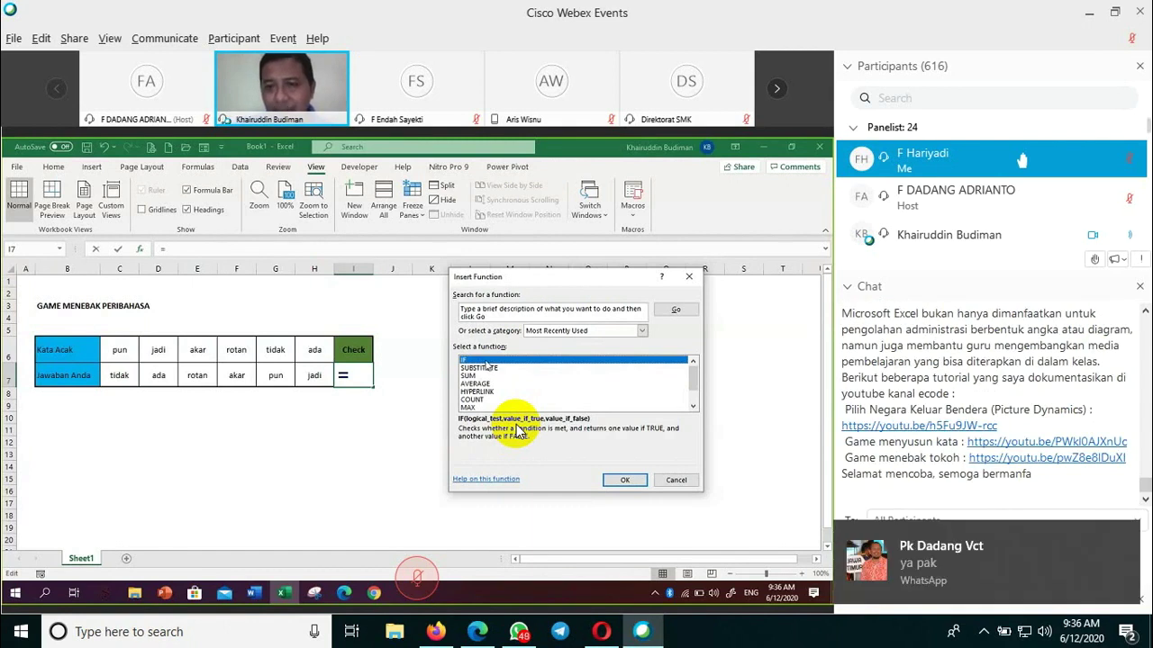
- Choose IF with logical test C7&D7&E7&F7&G7&H7="tidakadarotanakarpunjadi"
left_click(635, 482)
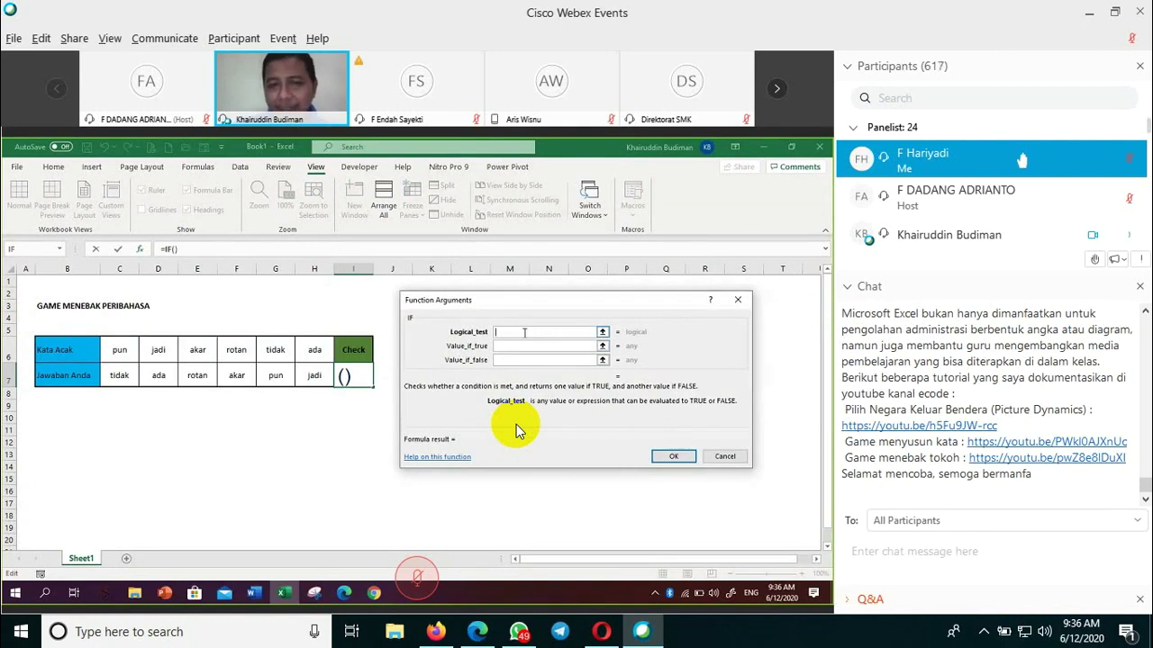
left_click(127, 378)
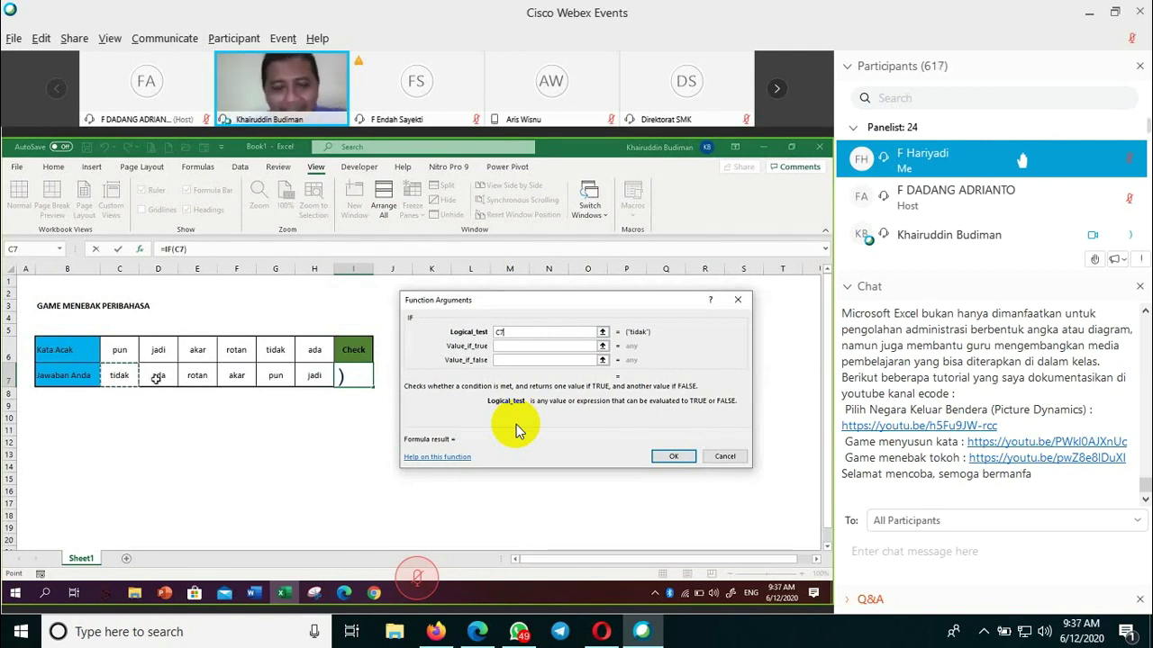
type("&")
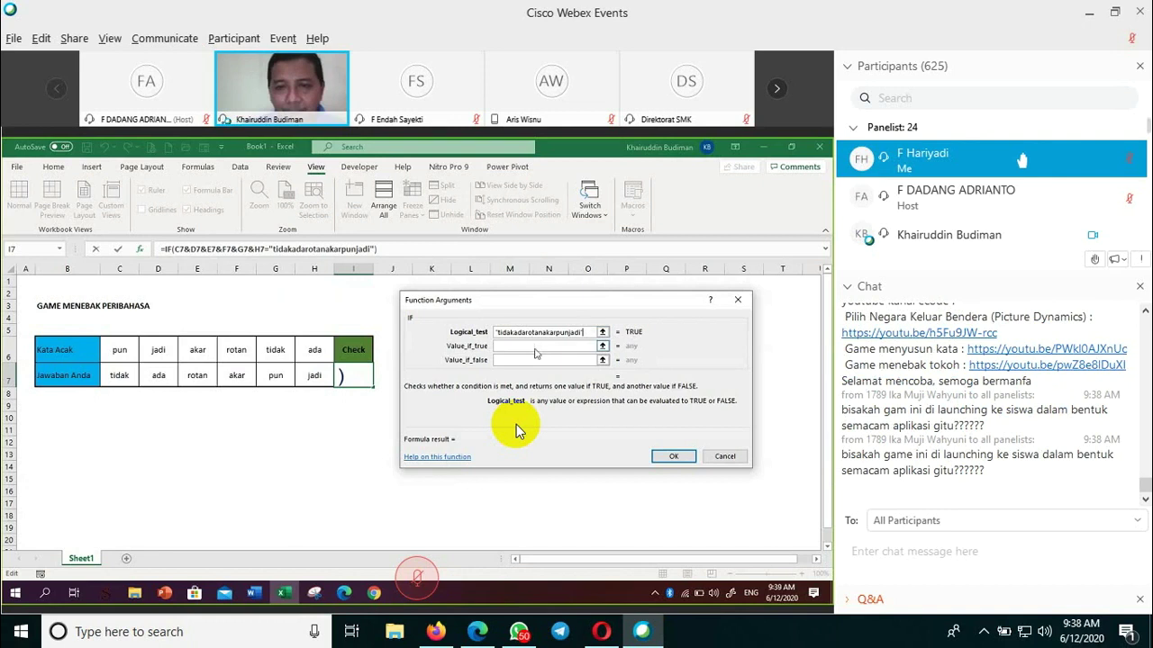
left_click(534, 346)
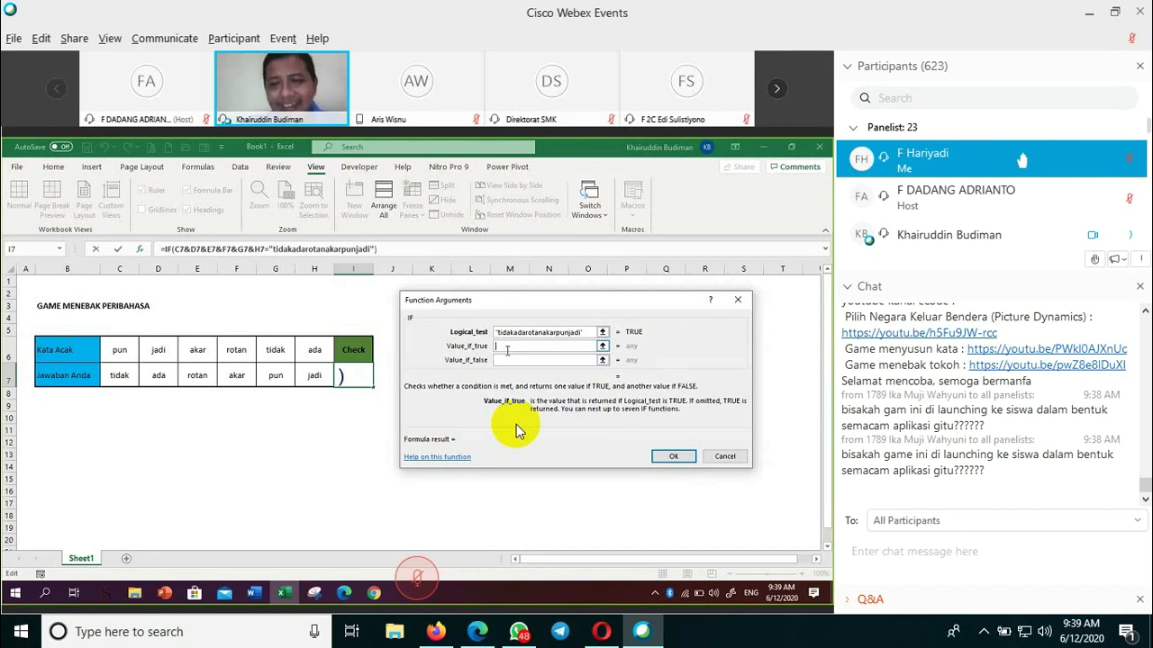
- Give the IF char(252) as value-if-true and "" as value-if-false
type("char")
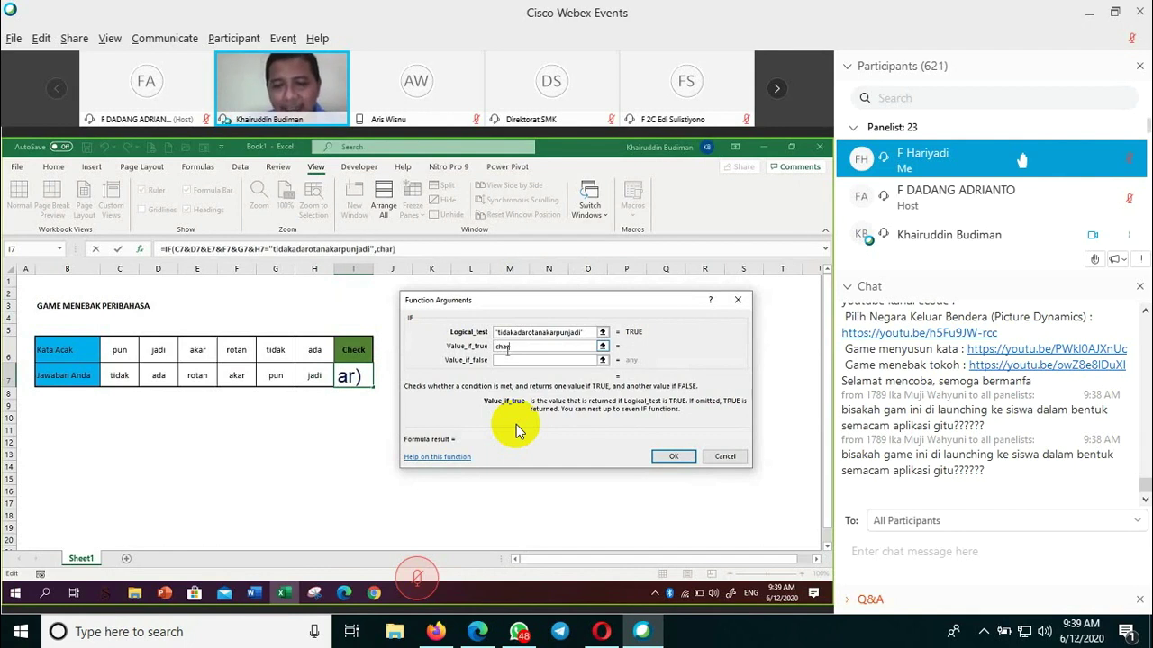
type("(")
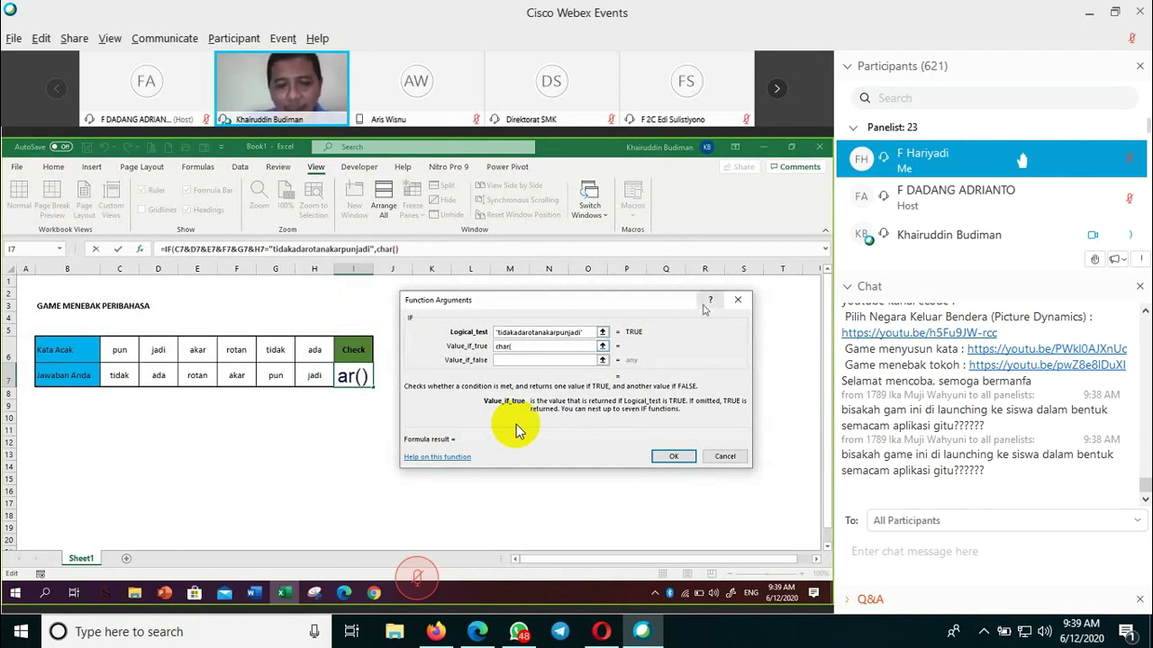
type("252")
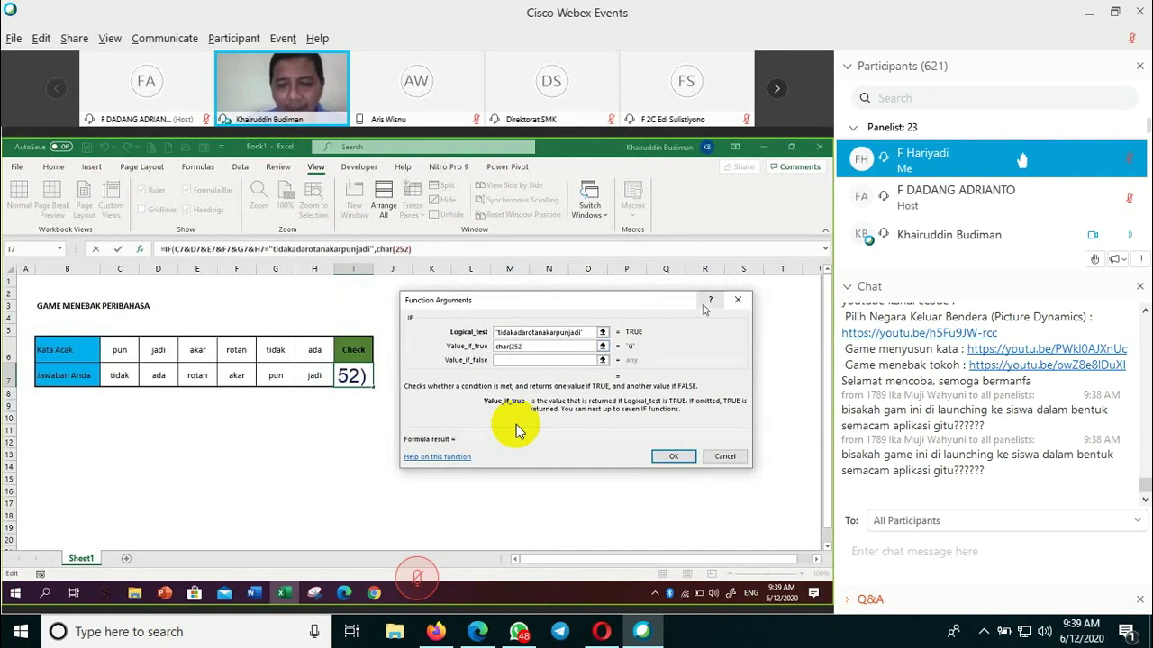
type(")")
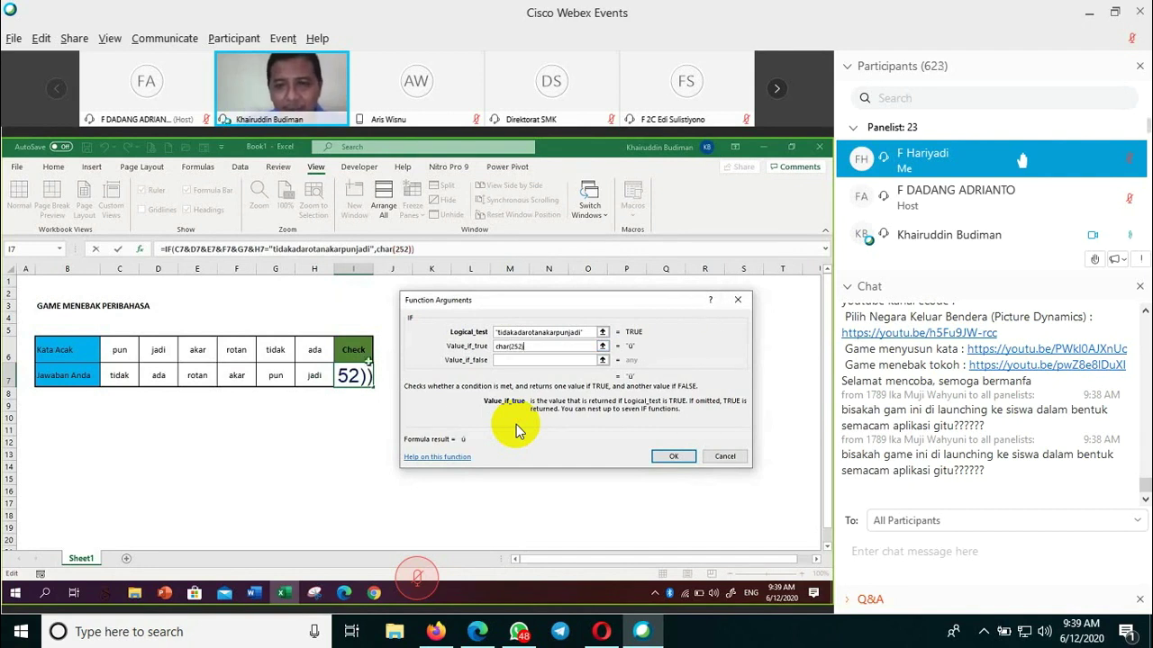
left_click(506, 360)
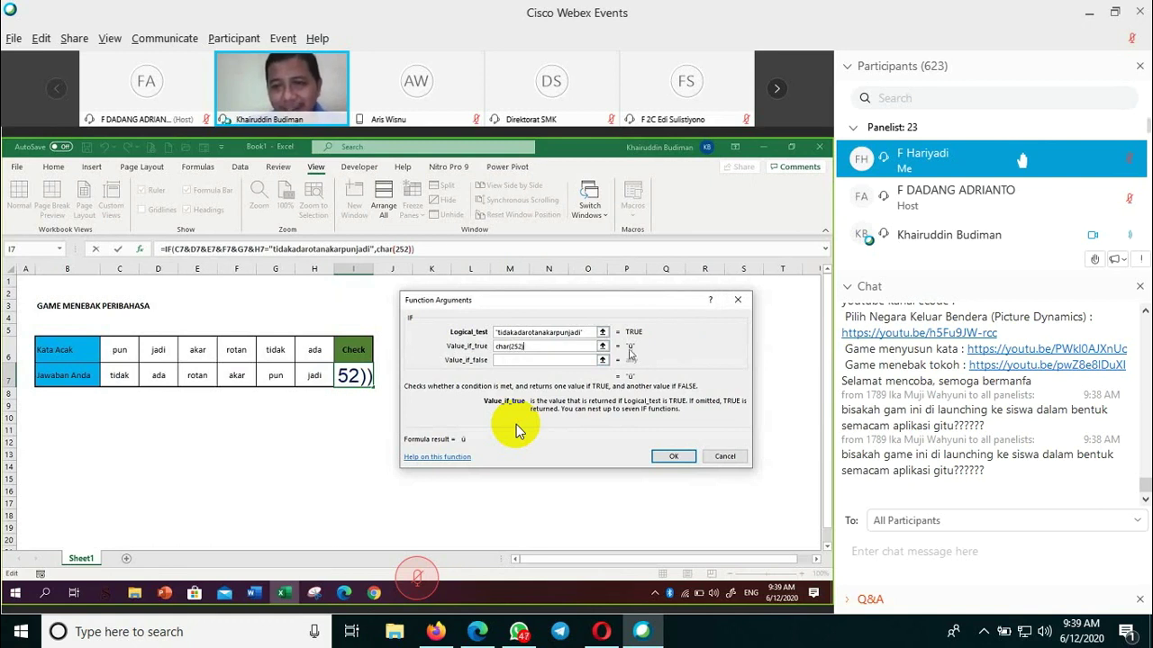
left_click(537, 360)
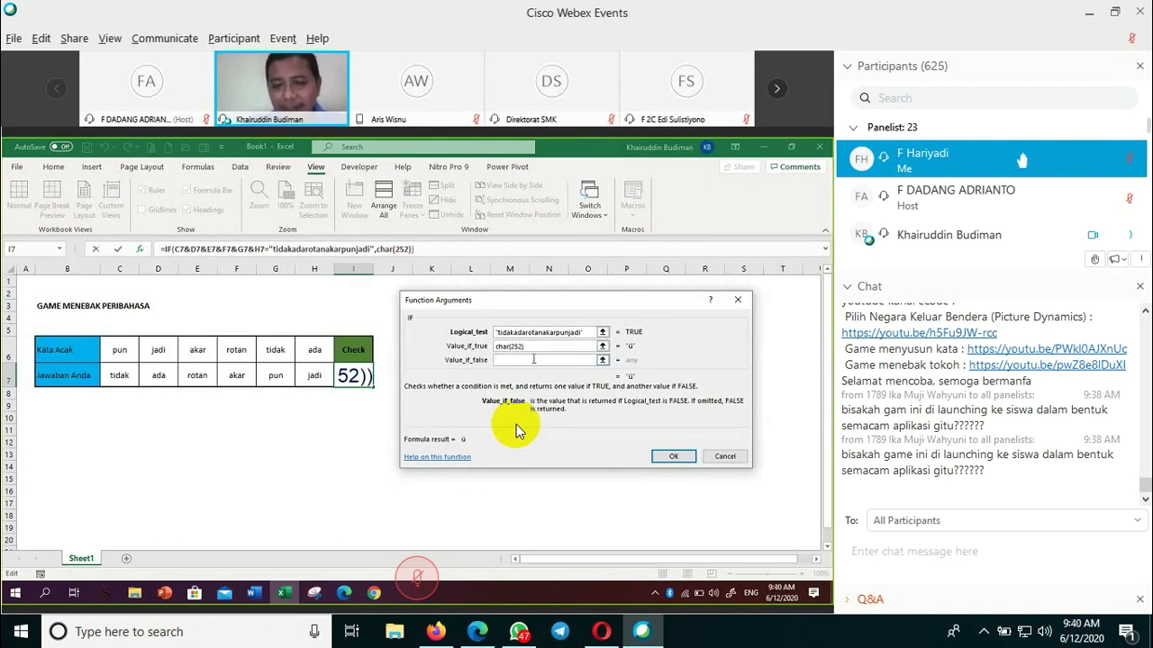
type("\"")
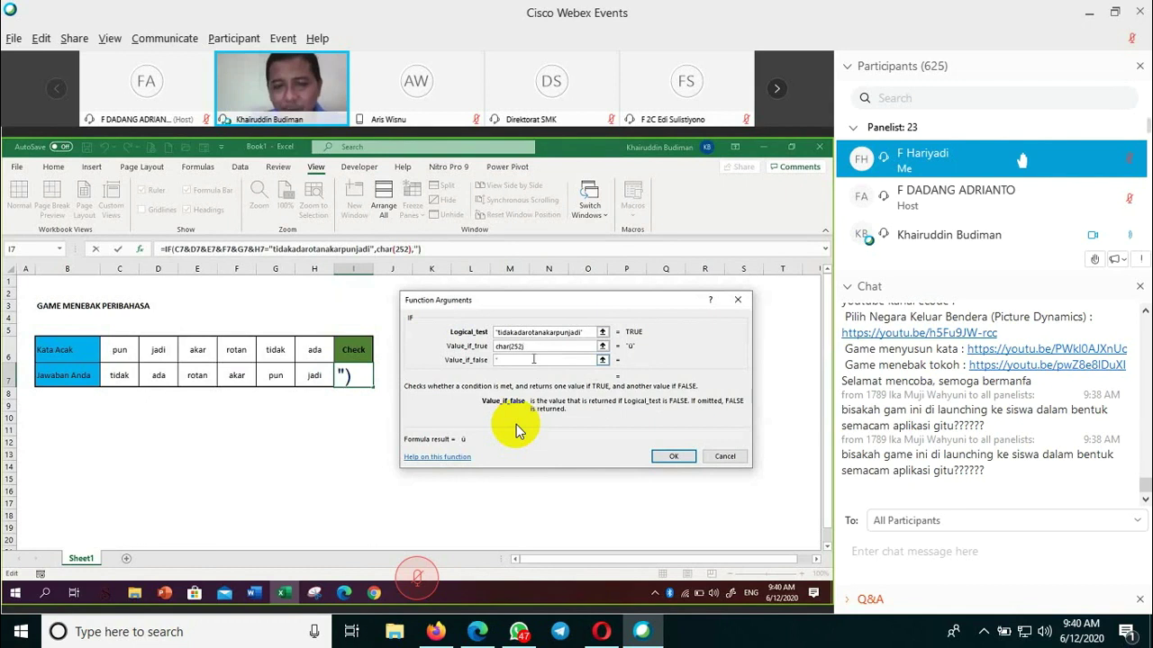
type("\"")
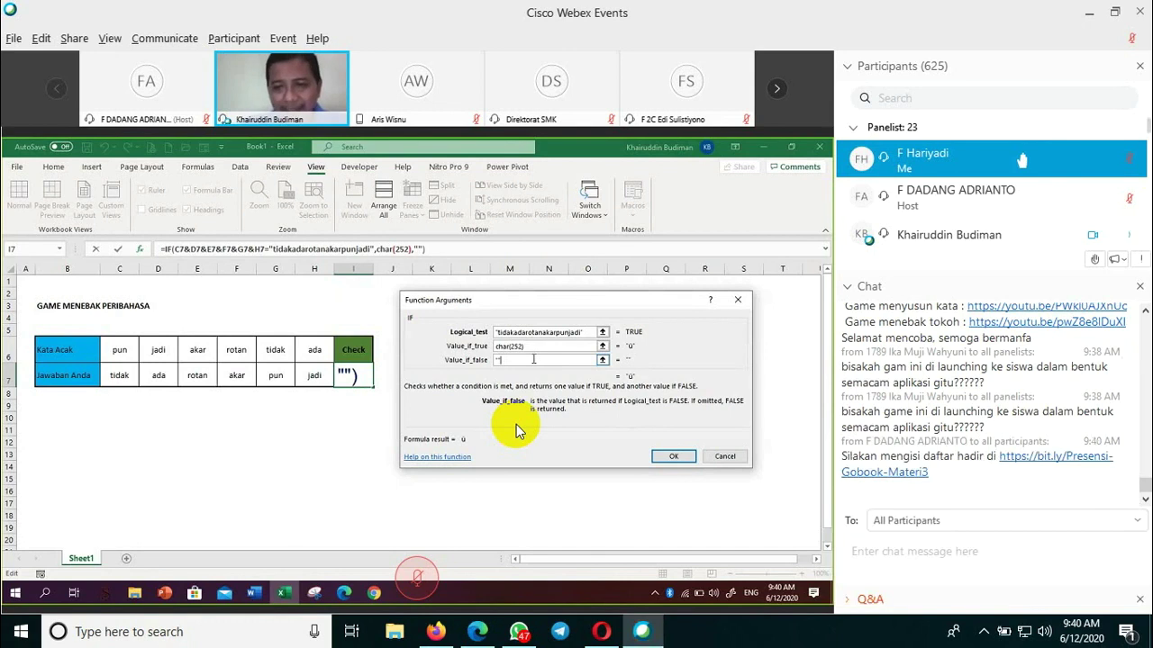
- Commit the IF formula so I7 shows a checkmark, then select the whole sheet
key("Return")
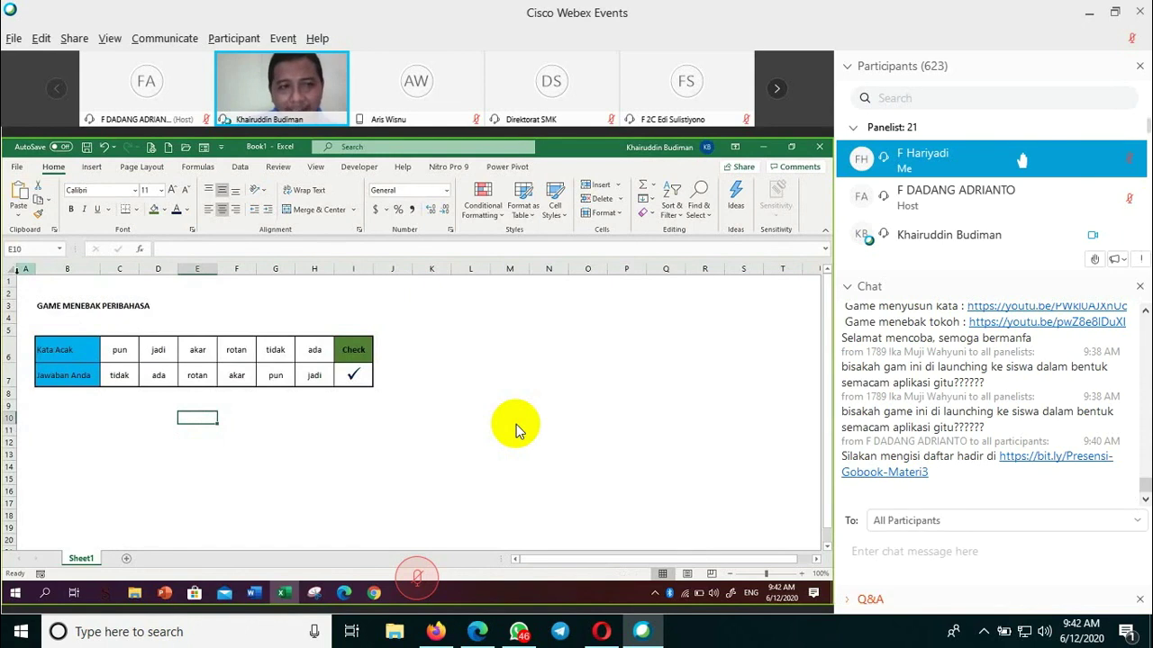
key("ctrl+a")
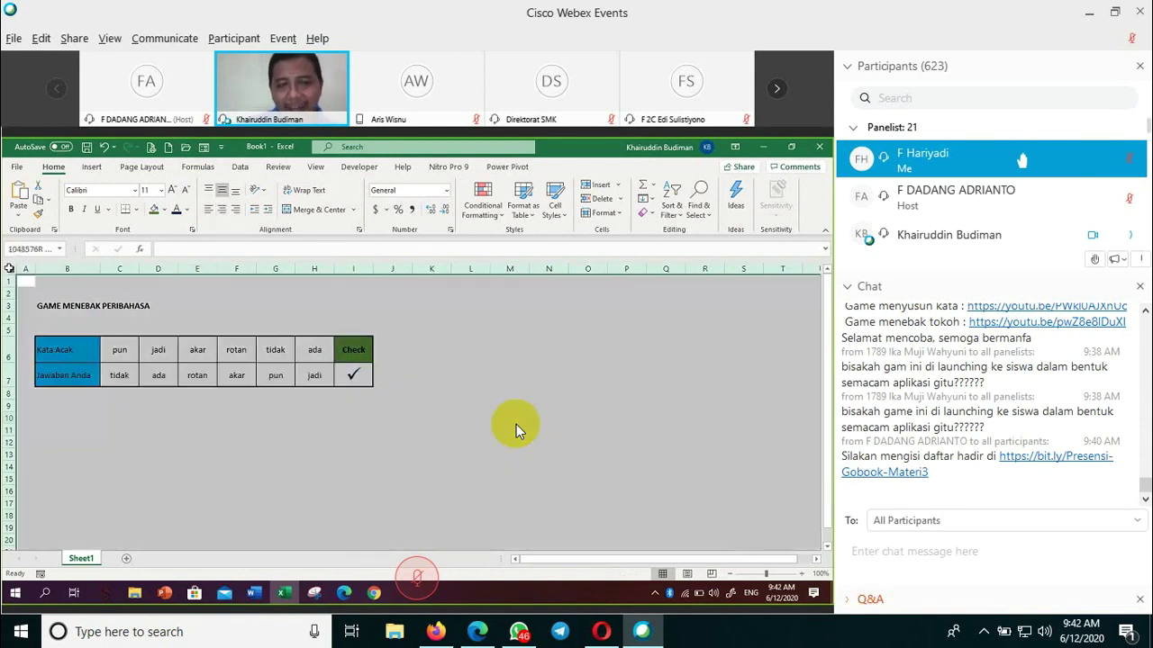
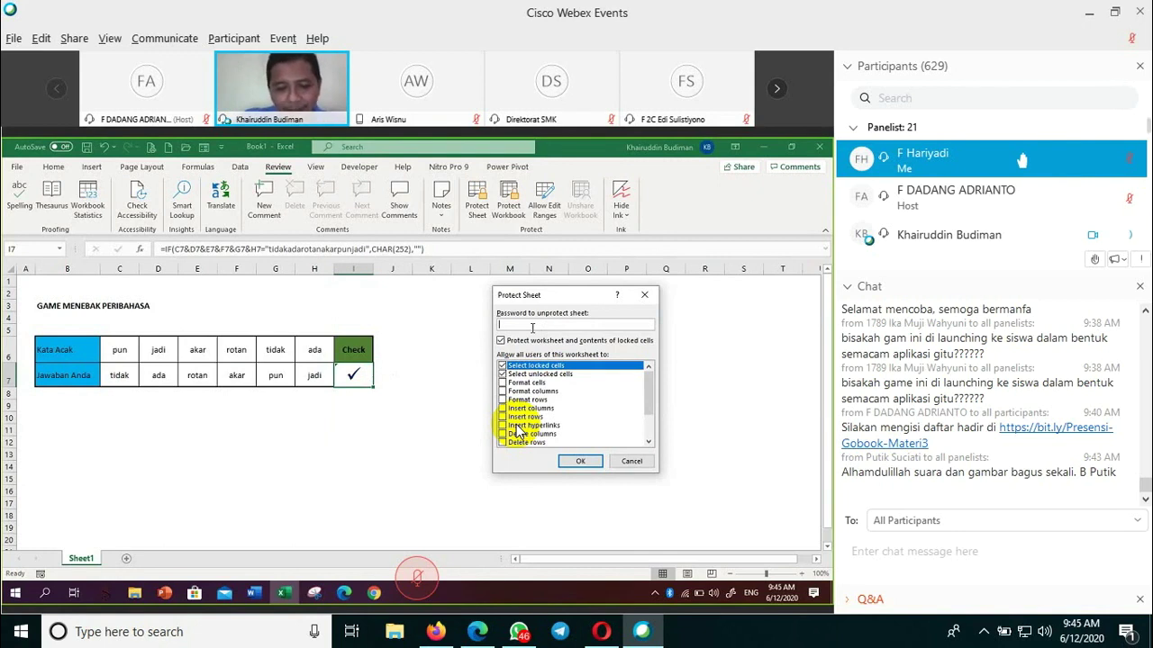
- Protect Sheet1 with a confirmed password, allowing only selection of locked and unlocked cells
type("12345678123")
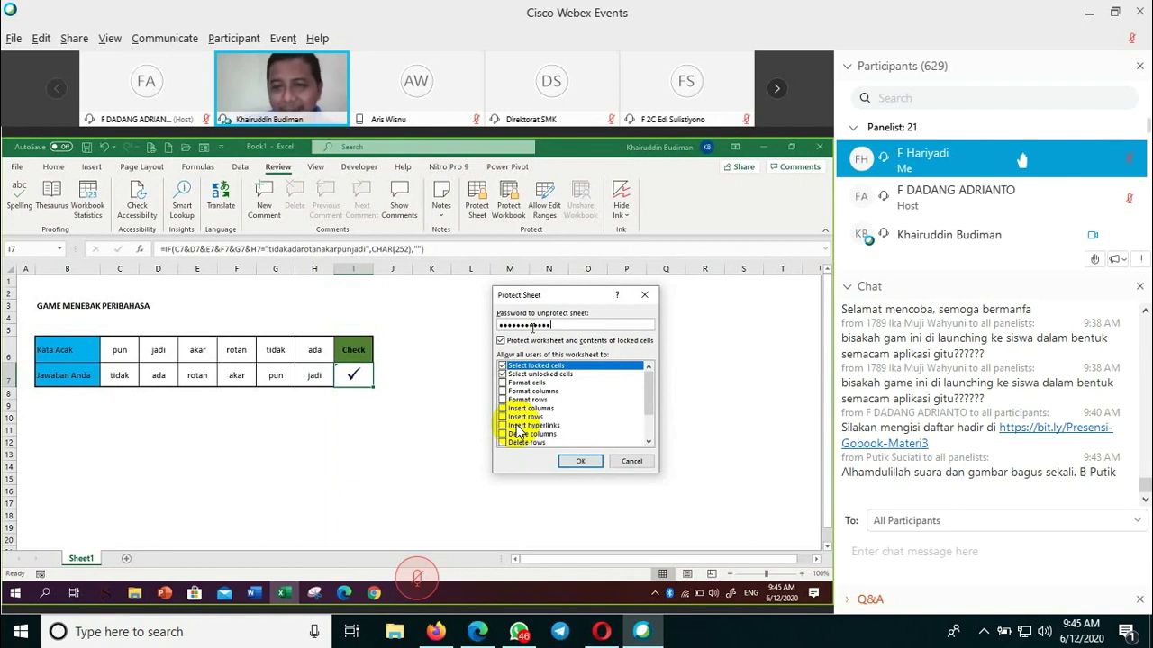
left_click(580, 462)
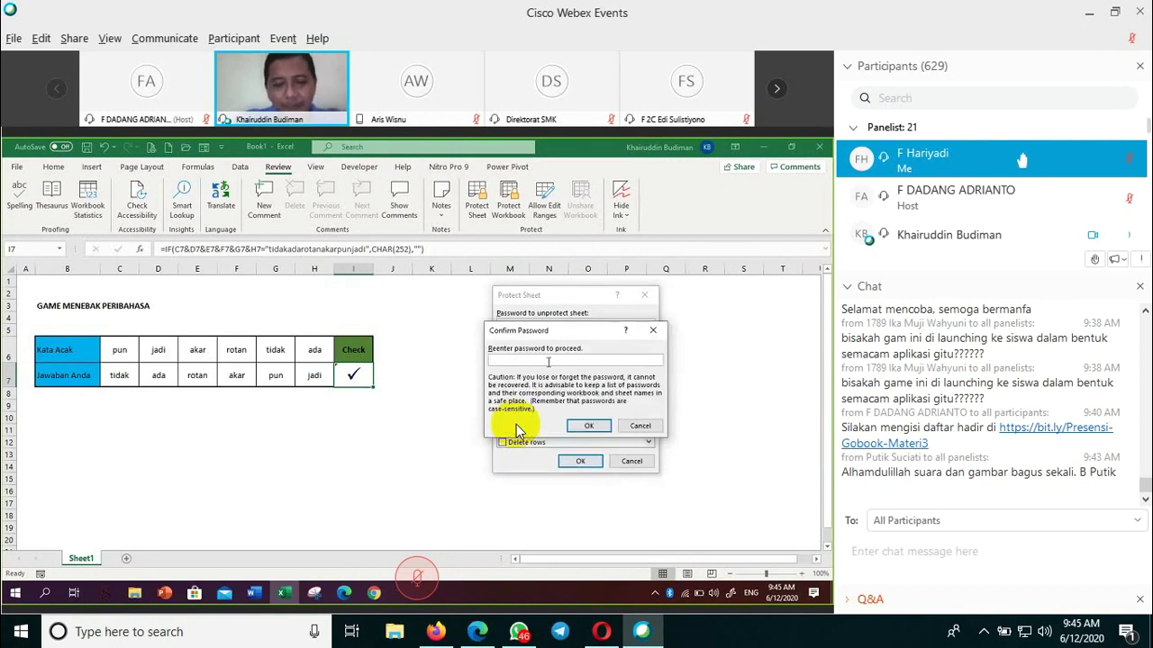
type("*********")
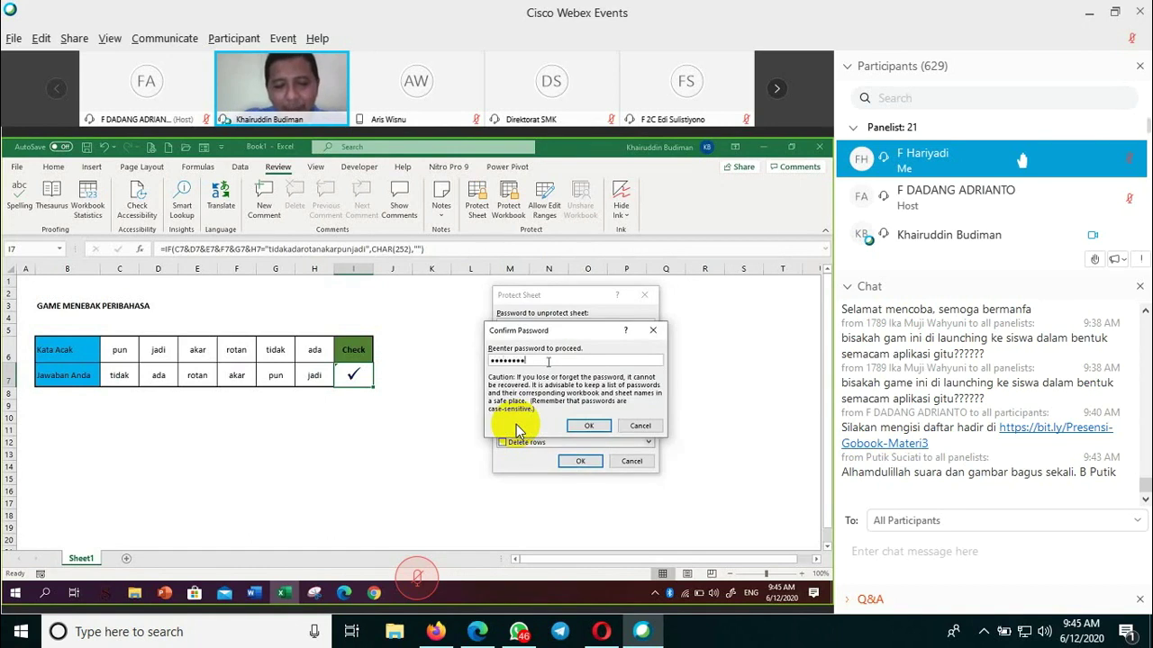
type("****")
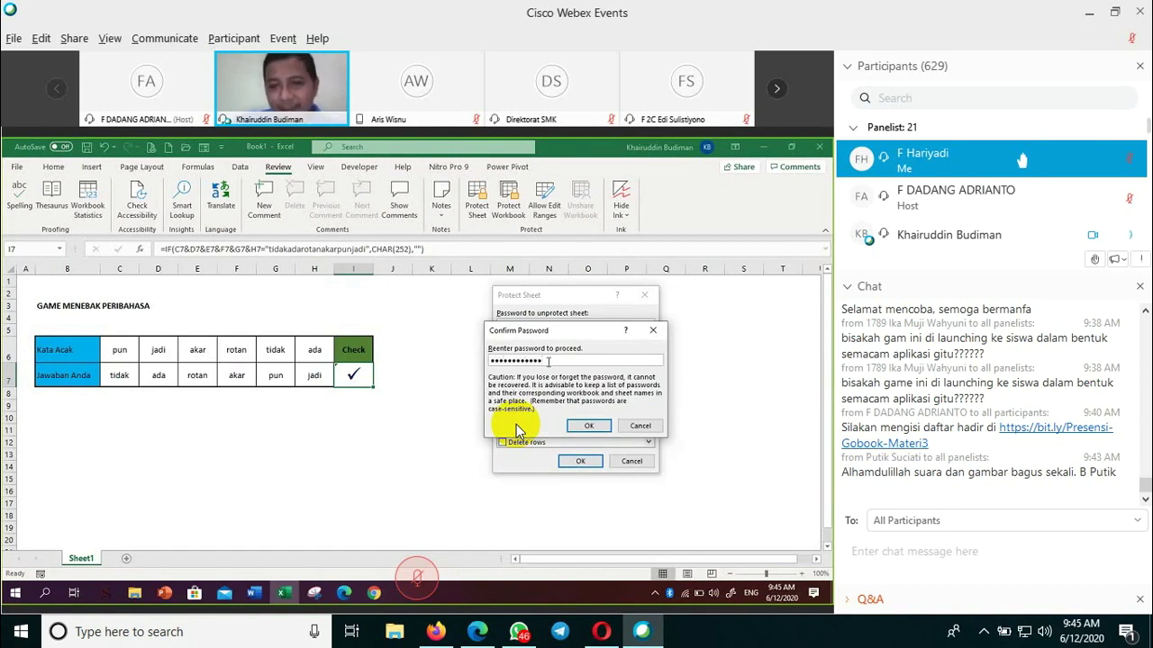
key("Return")
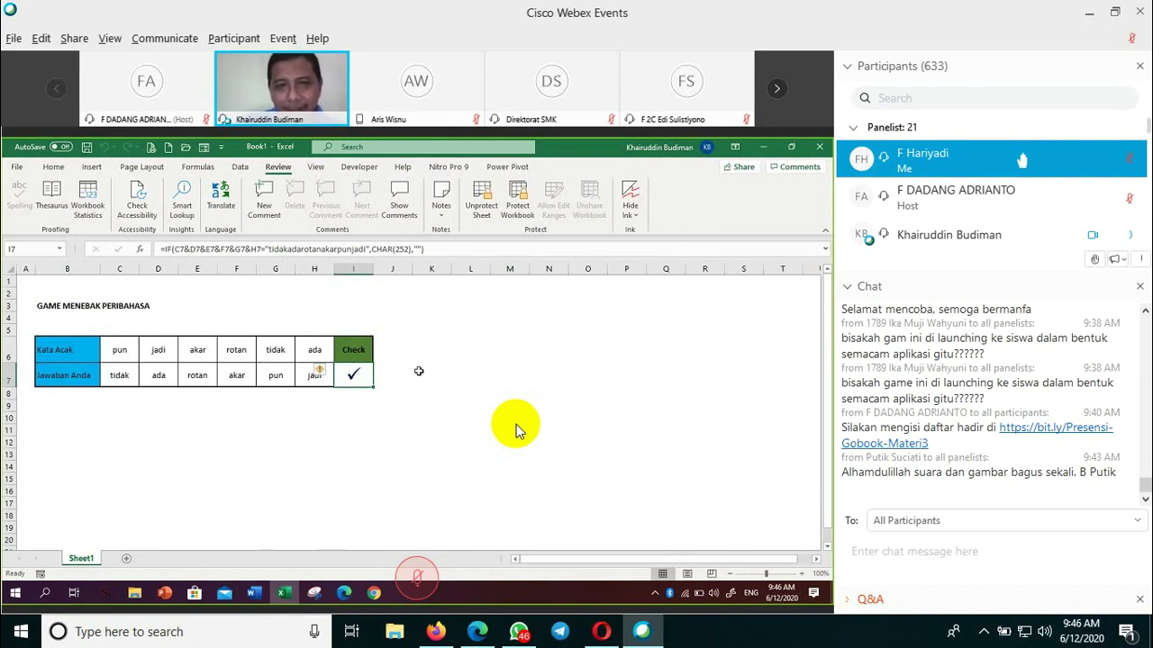
- Reselect the Check cell I7 to view its formula
left_click(360, 406)
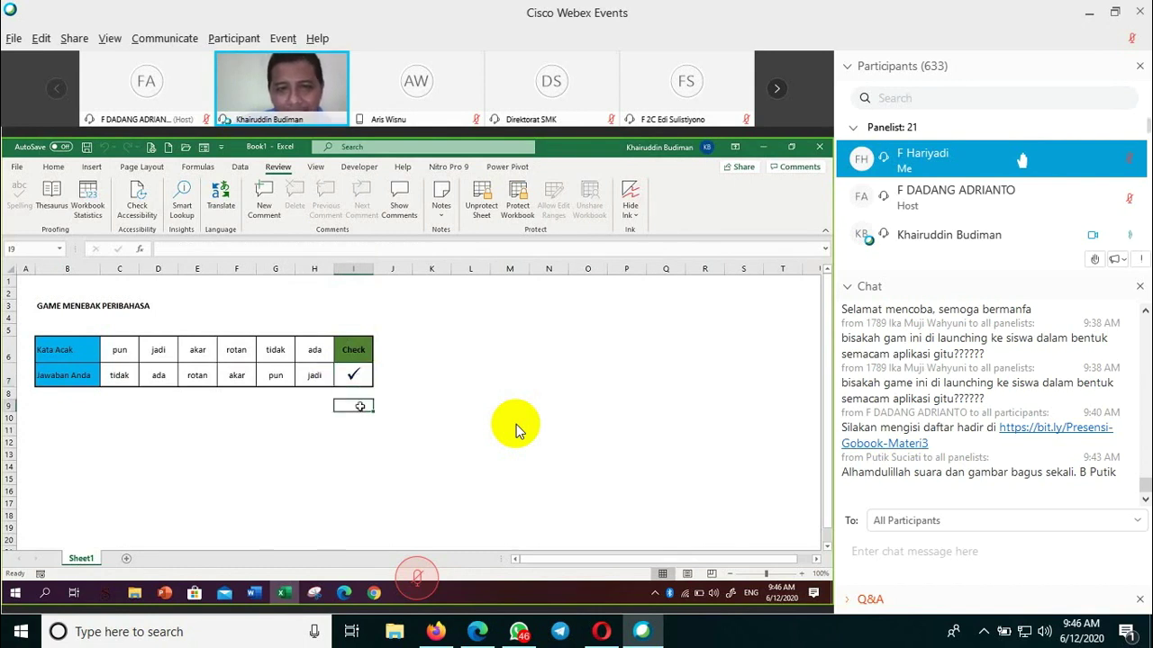
key("Up")
key("Up")
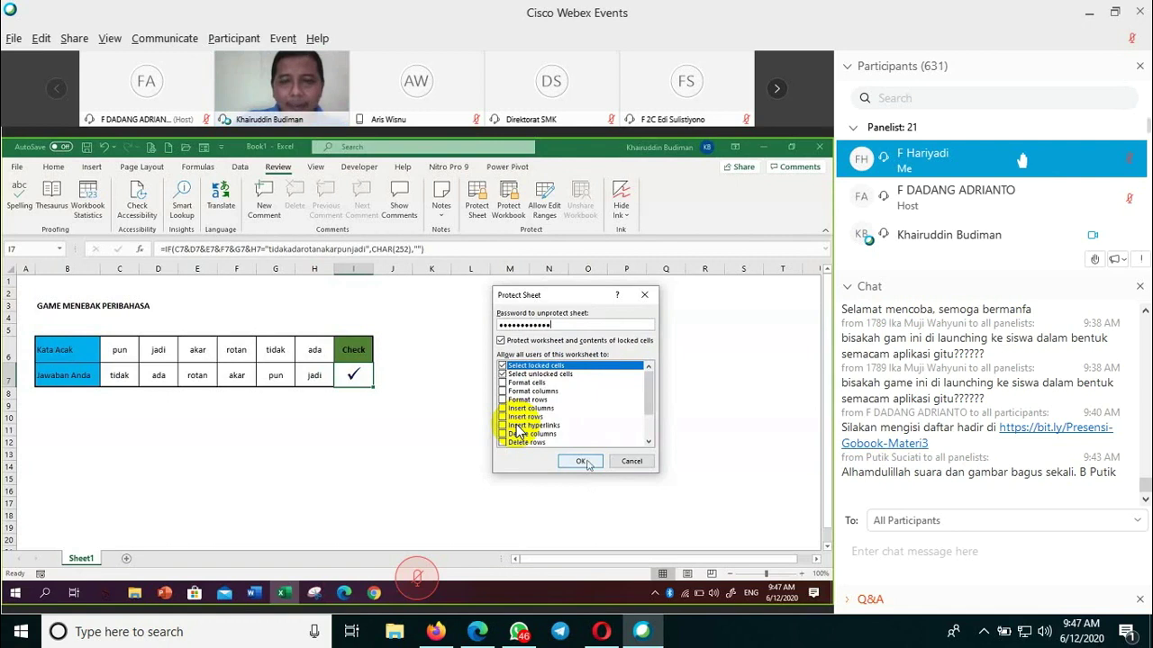
- Apply the new sheet protection, re-entering the password to confirm it
left_click(586, 461)
type("••••••••••••")
key("Return")
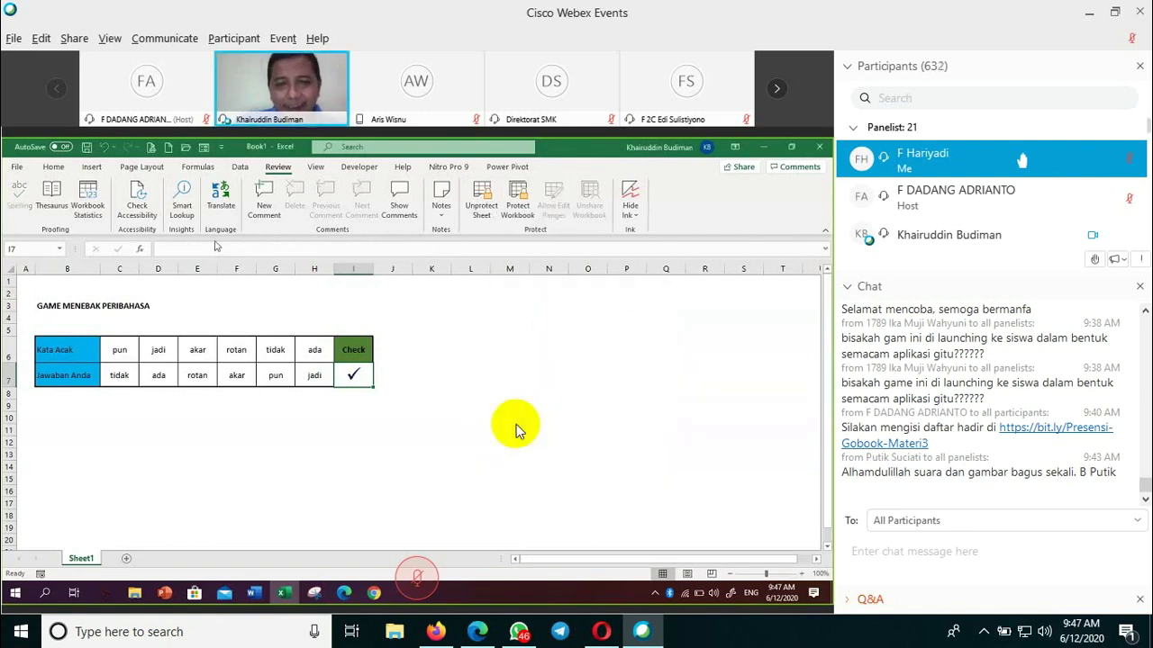
- Enter 'ada' in C7 and confirm the Check cell I7's formula is hidden
left_click(250, 432)
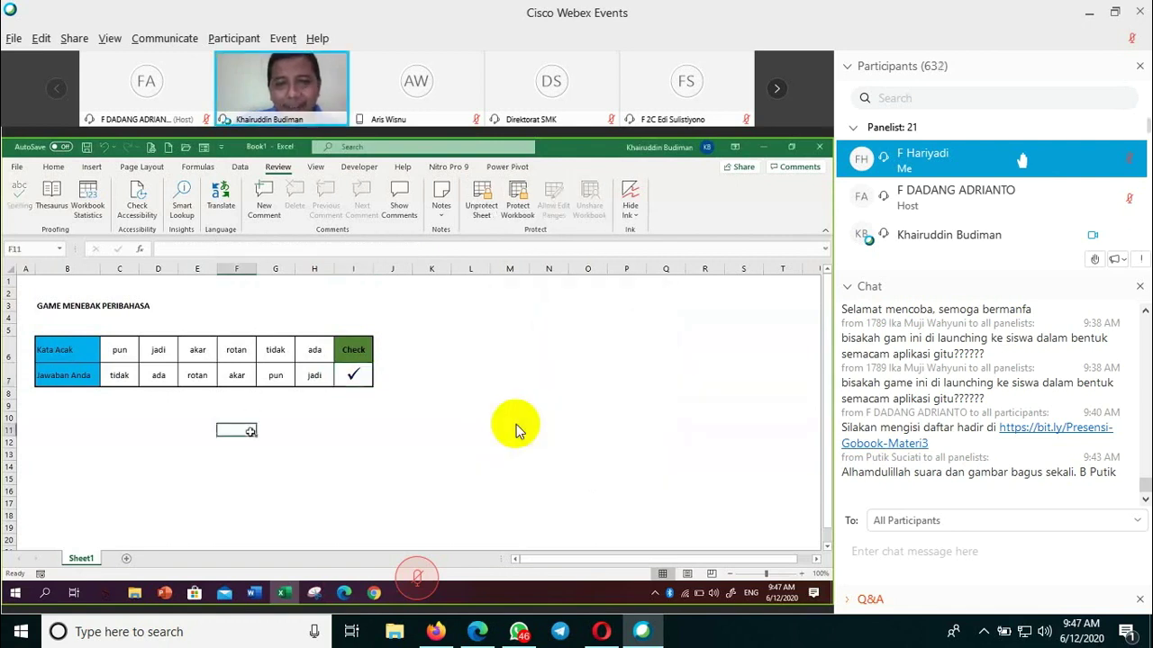
left_click(121, 376)
type("ada")
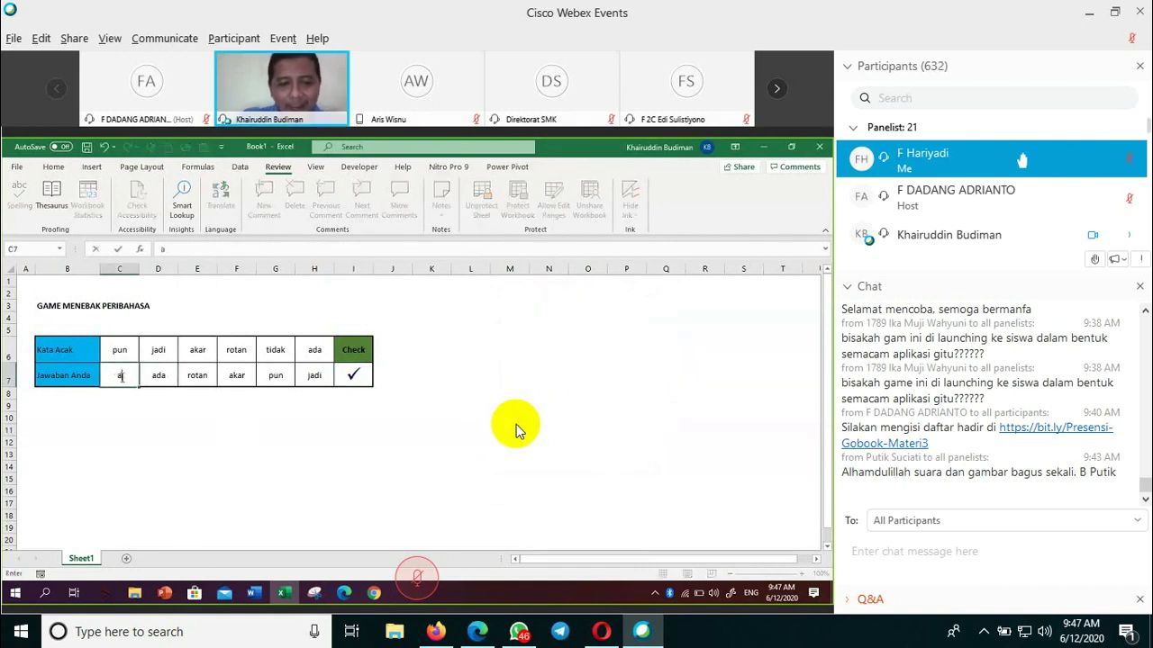
left_click(188, 445)
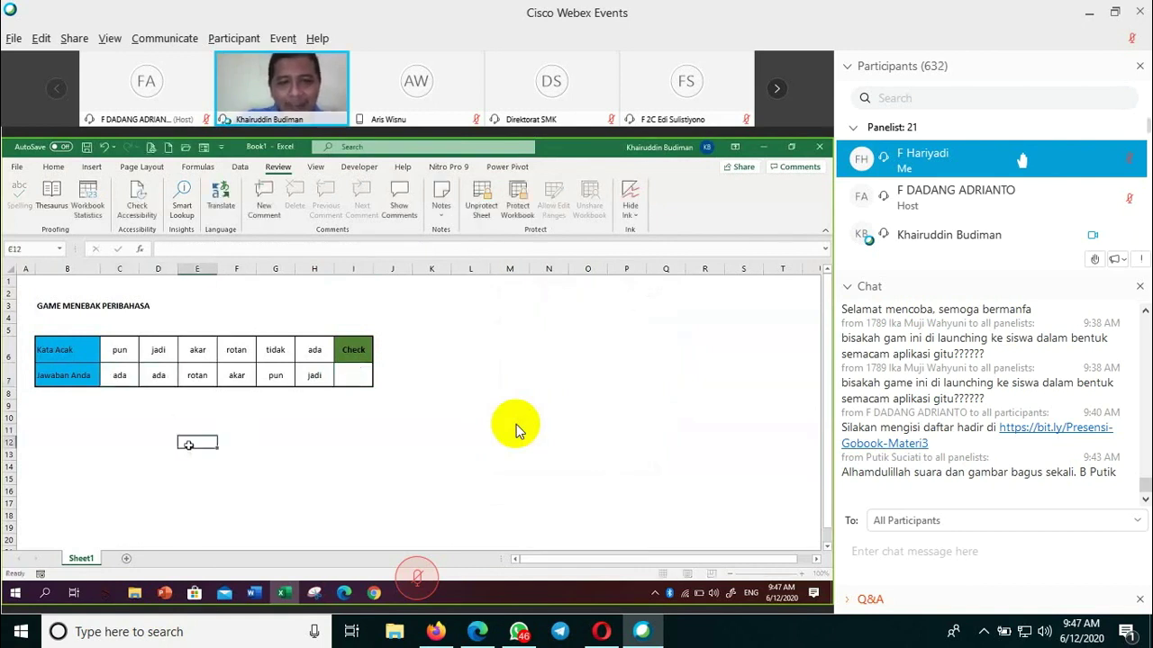
left_click(352, 375)
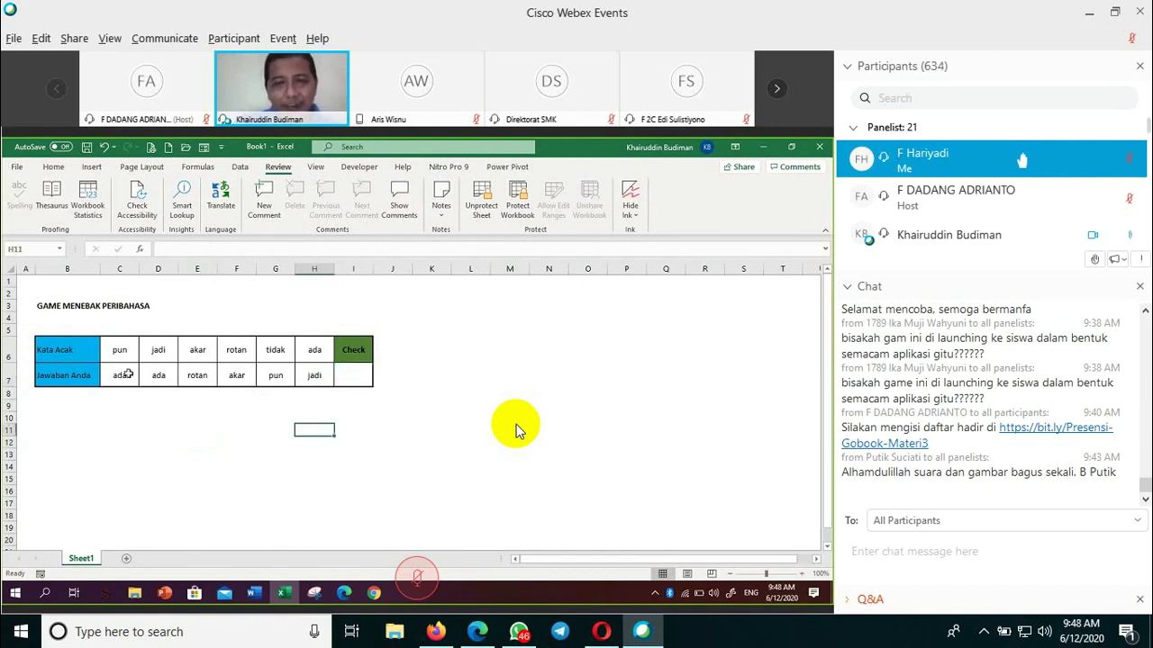
- Clear the answers in row 7 and verify the Check cell I7 is empty
left_click_drag(123, 373, 309, 375)
key("Delete")
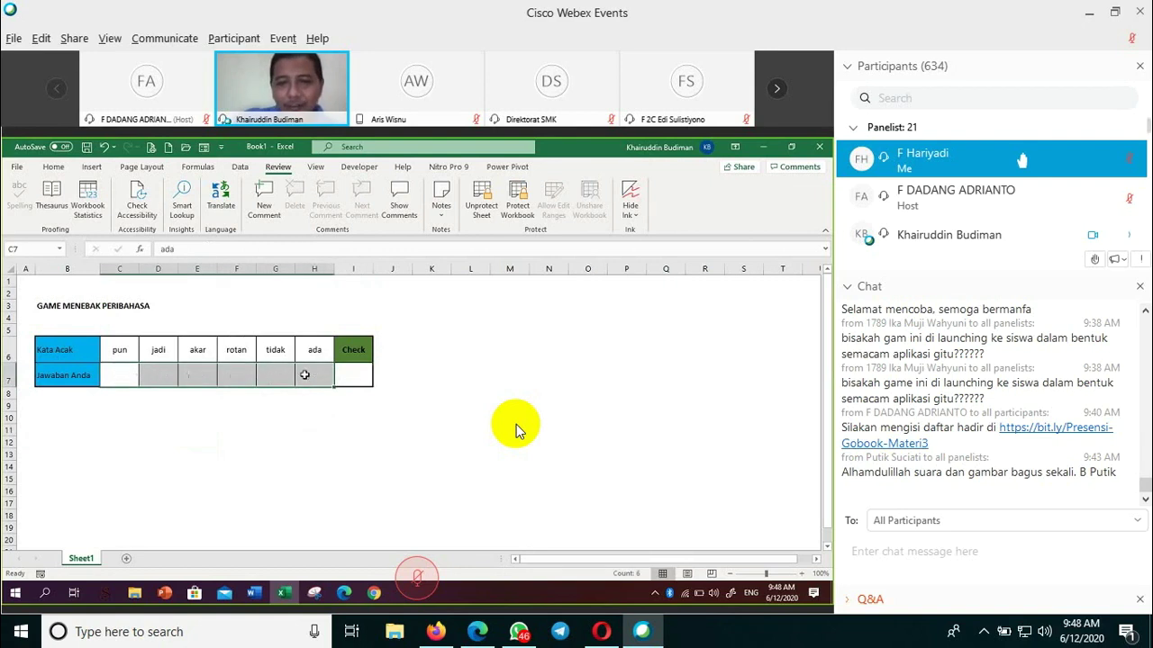
left_click(341, 472)
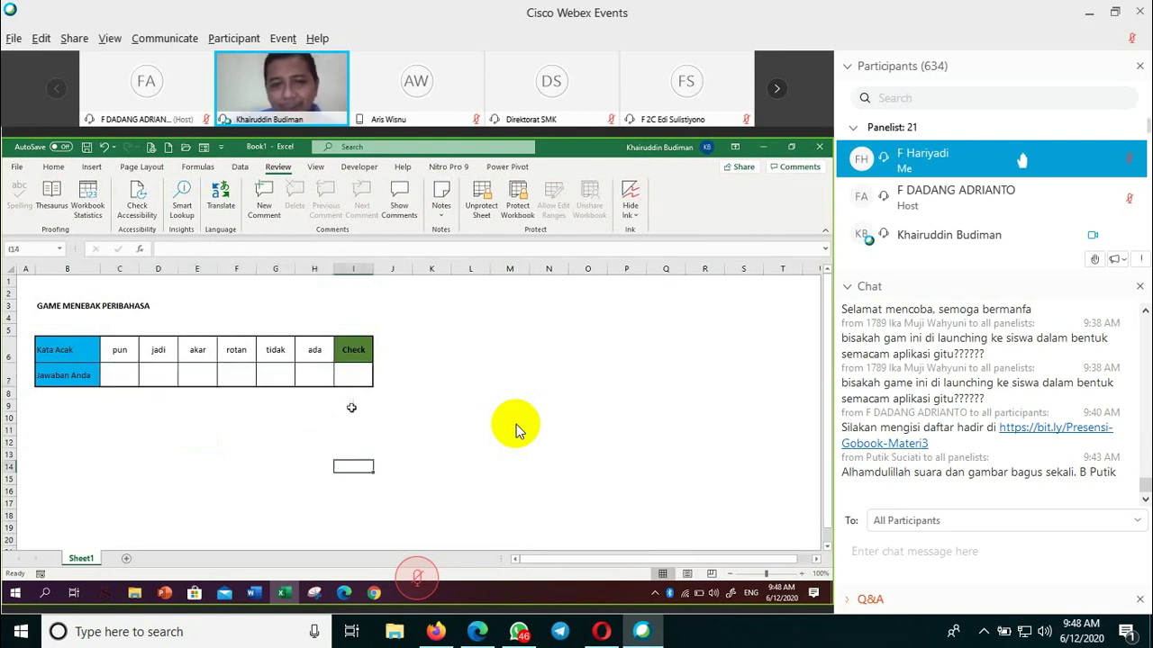
left_click(351, 379)
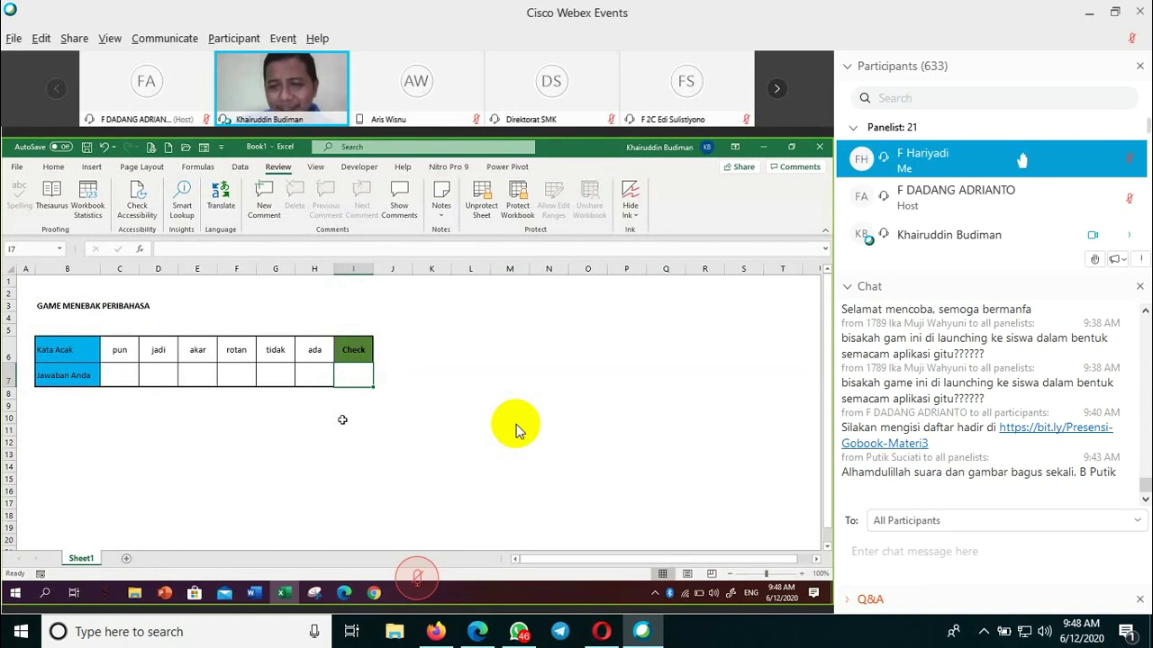
left_click(242, 395)
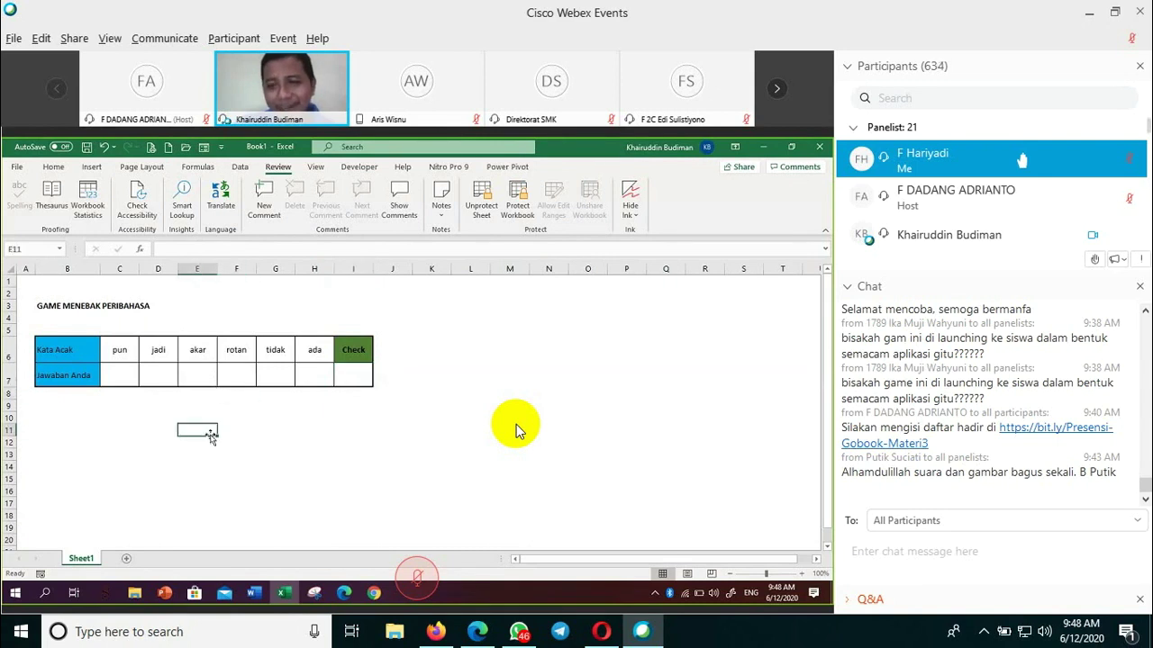
left_click(264, 407)
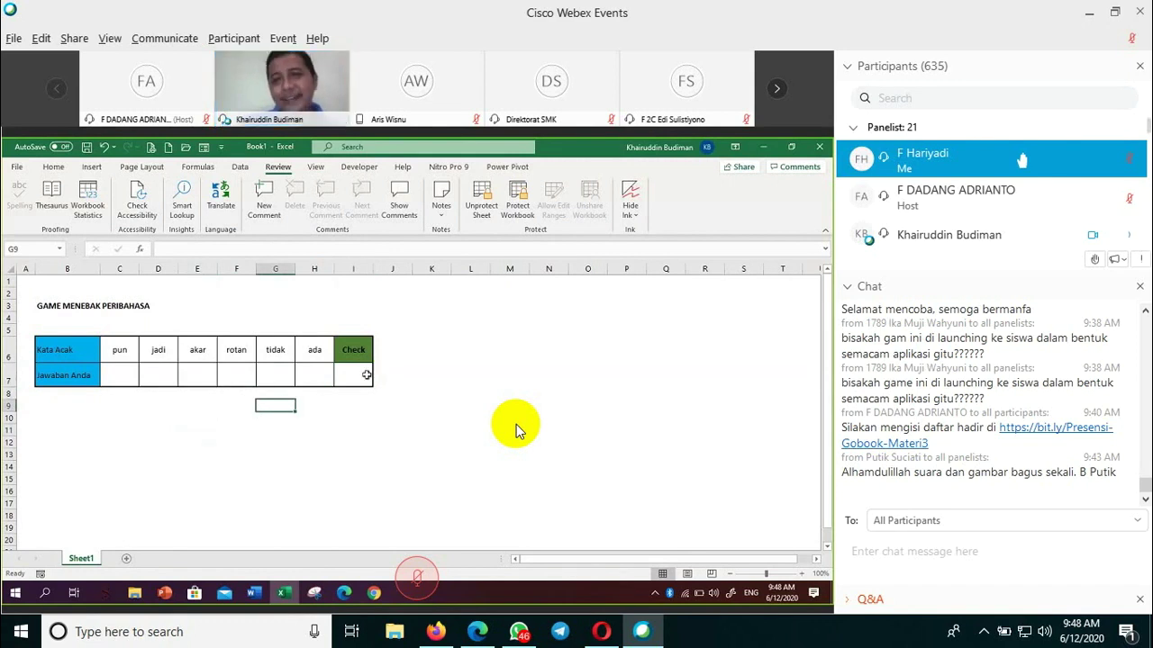
left_click(460, 396)
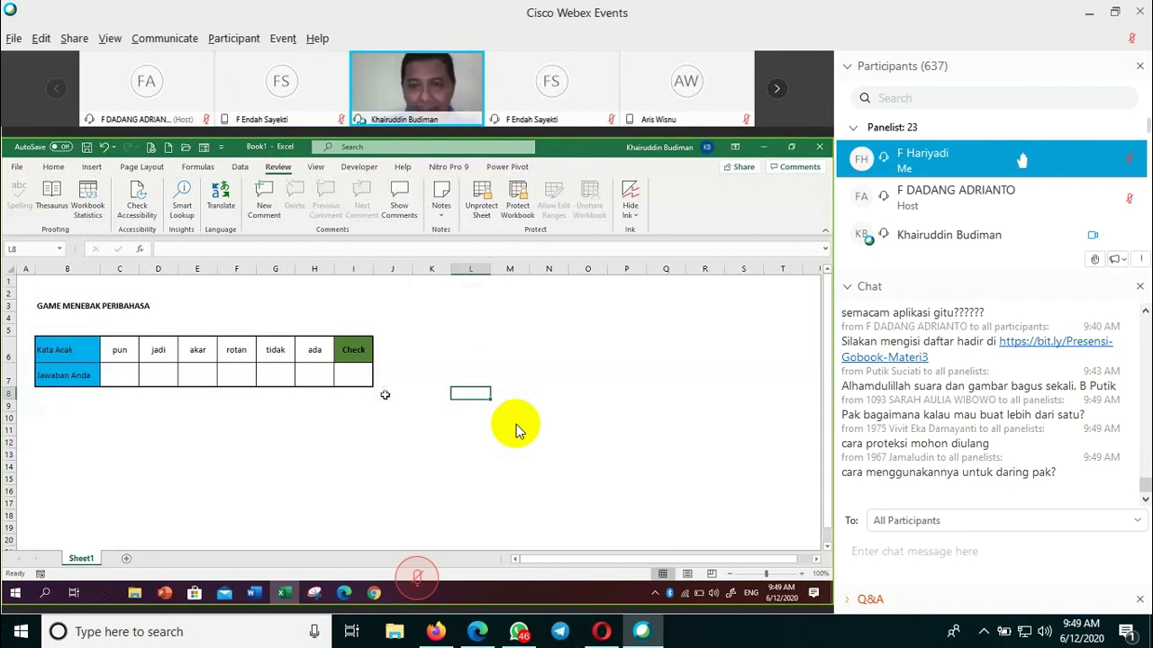
- With I7 selected, unprotect Sheet1 by entering the sheet password
left_click(360, 371)
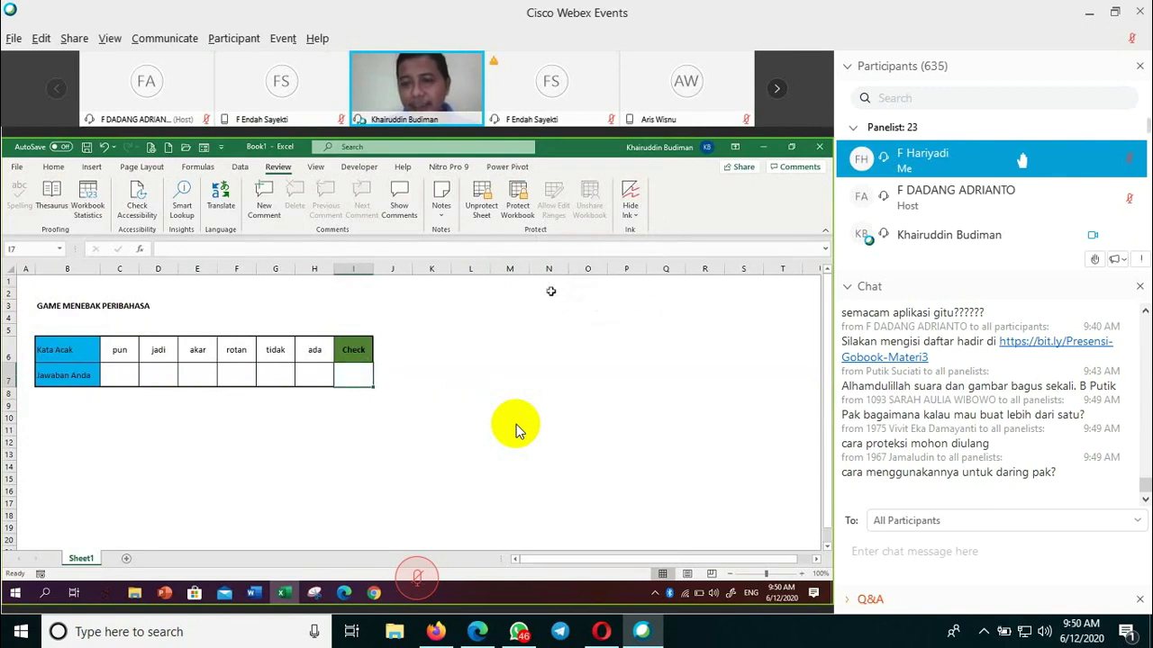
left_click(481, 207)
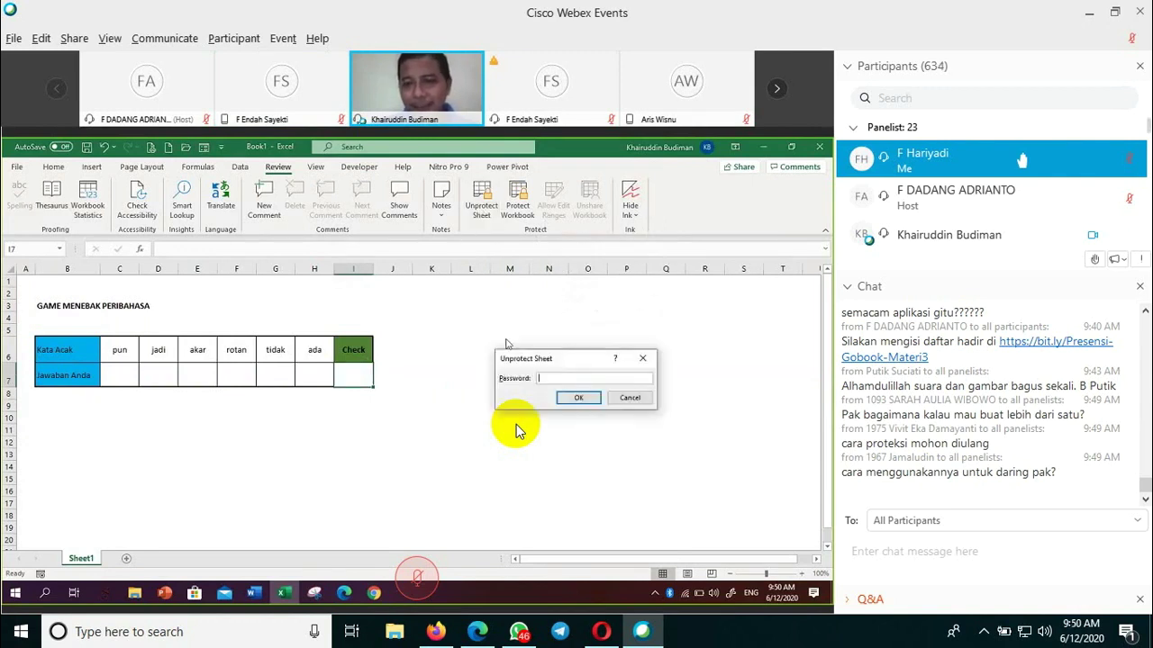
type("•••••••••")
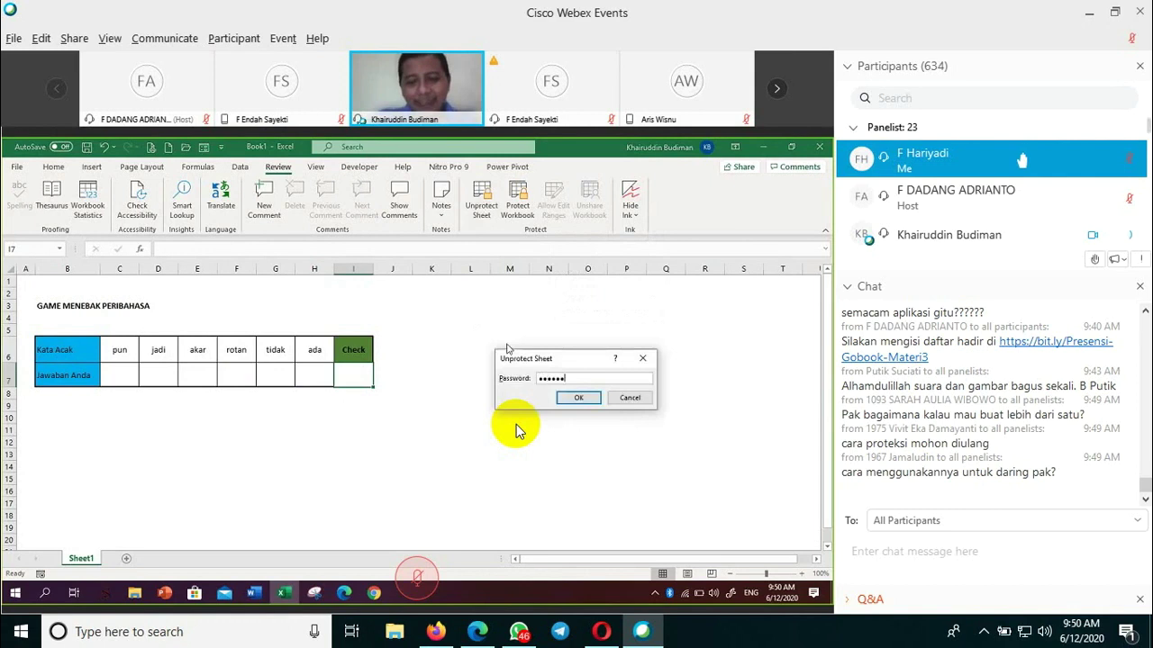
type("•••")
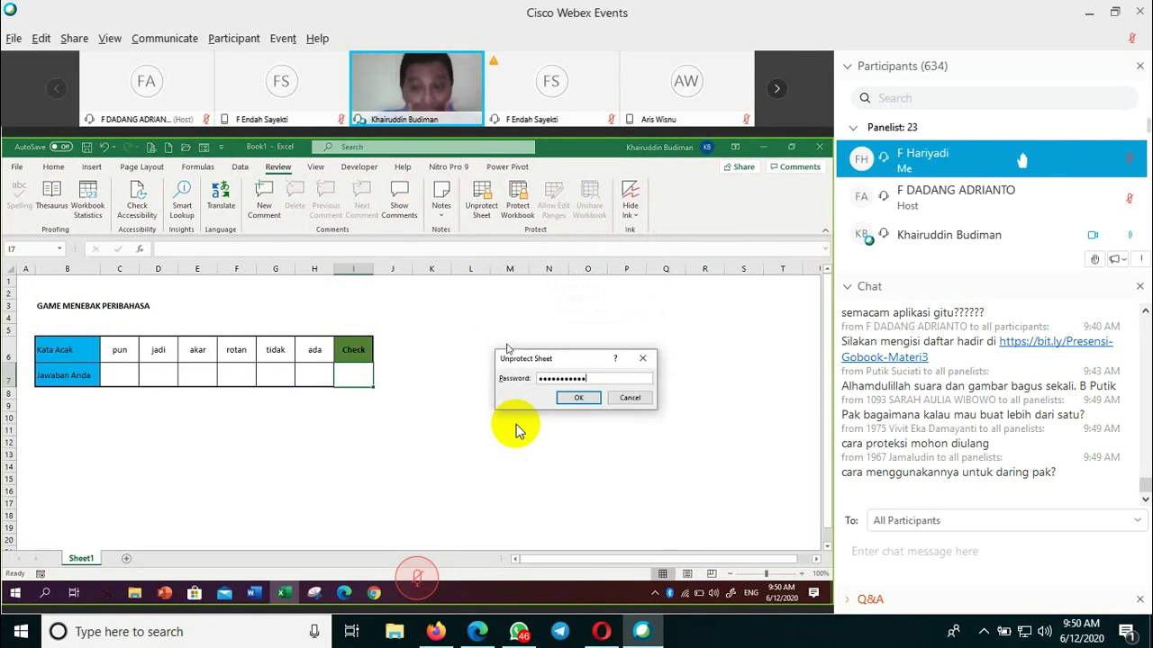
left_click(577, 398)
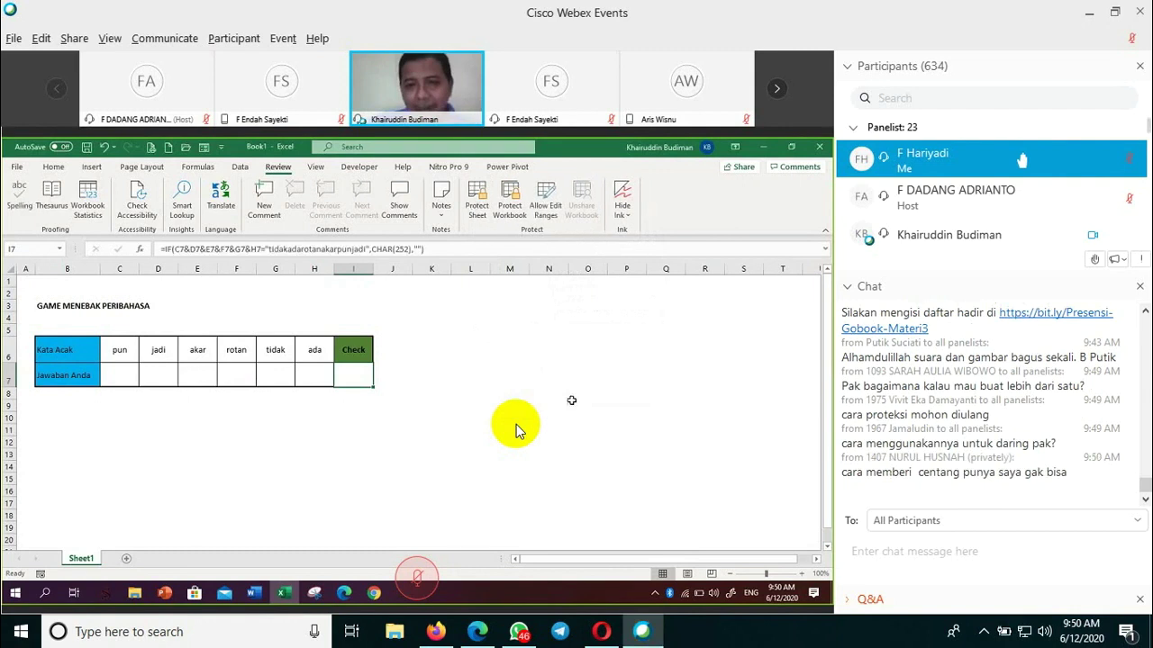
- Check I7's formula, then select every cell of the worksheet from empty cell G11
left_click(440, 417)
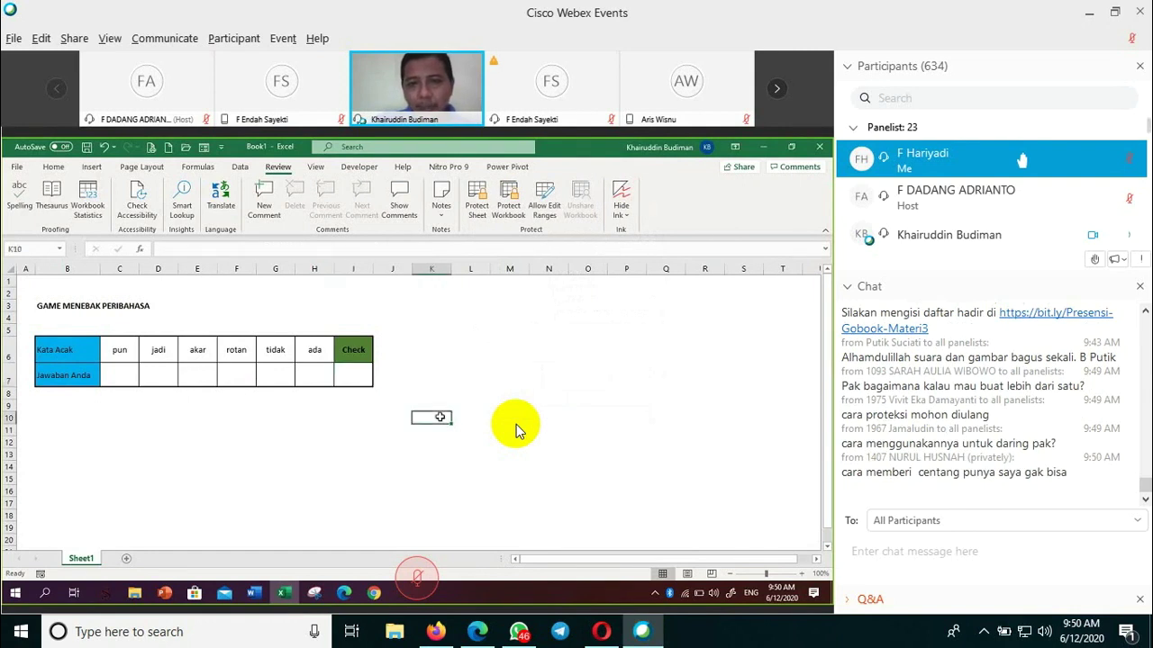
left_click(358, 374)
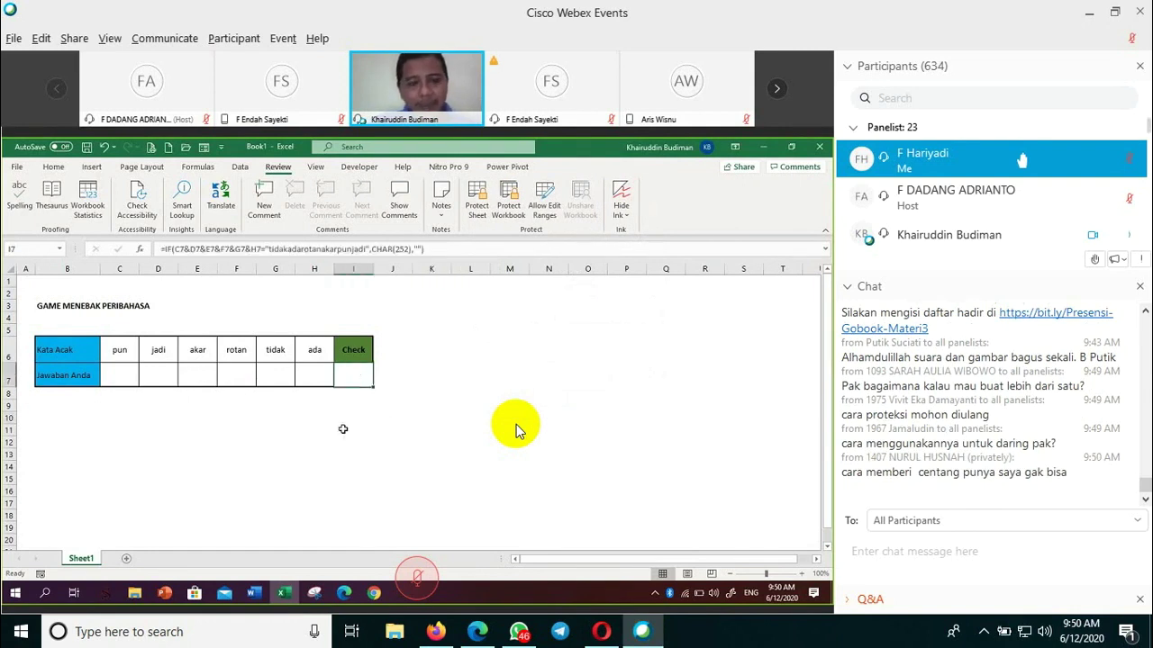
key("ctrl+a")
left_click(293, 428)
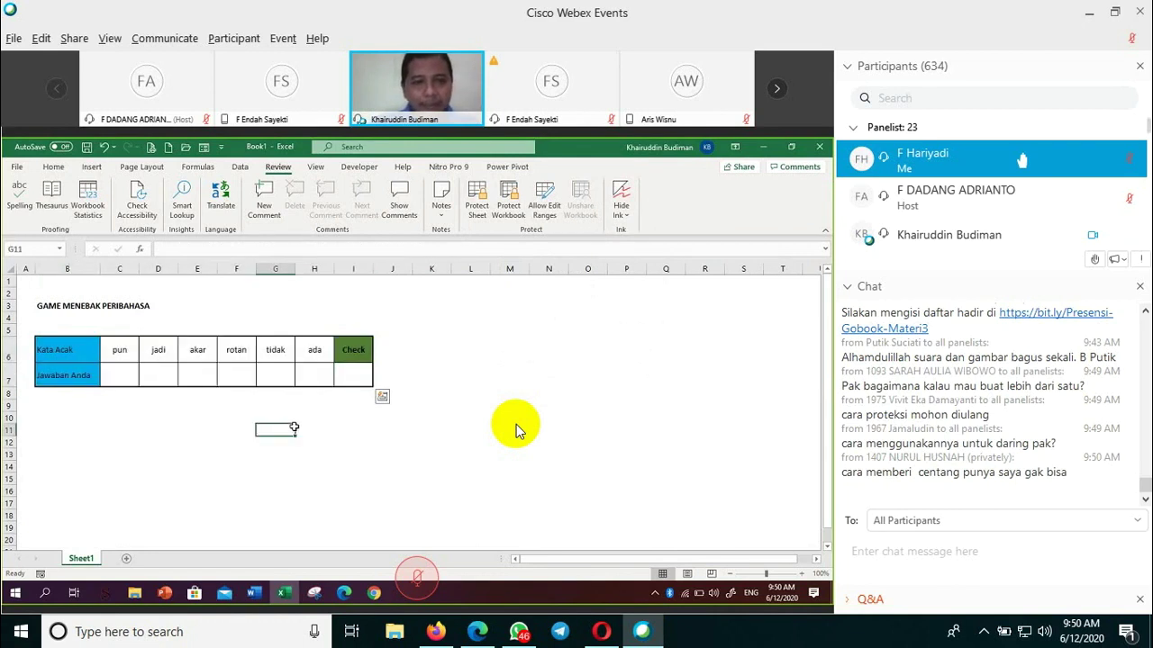
key("ctrl+a")
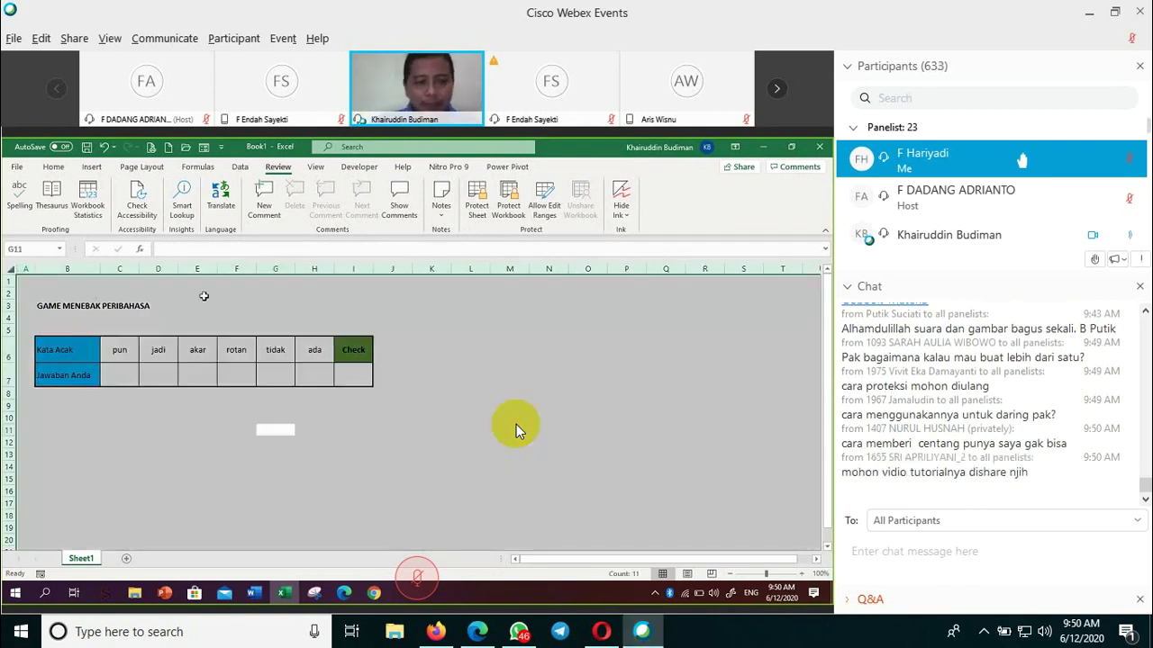
- Set all cells to Locked with Hidden unticked in the Format Cells protection options
key("ctrl+1")
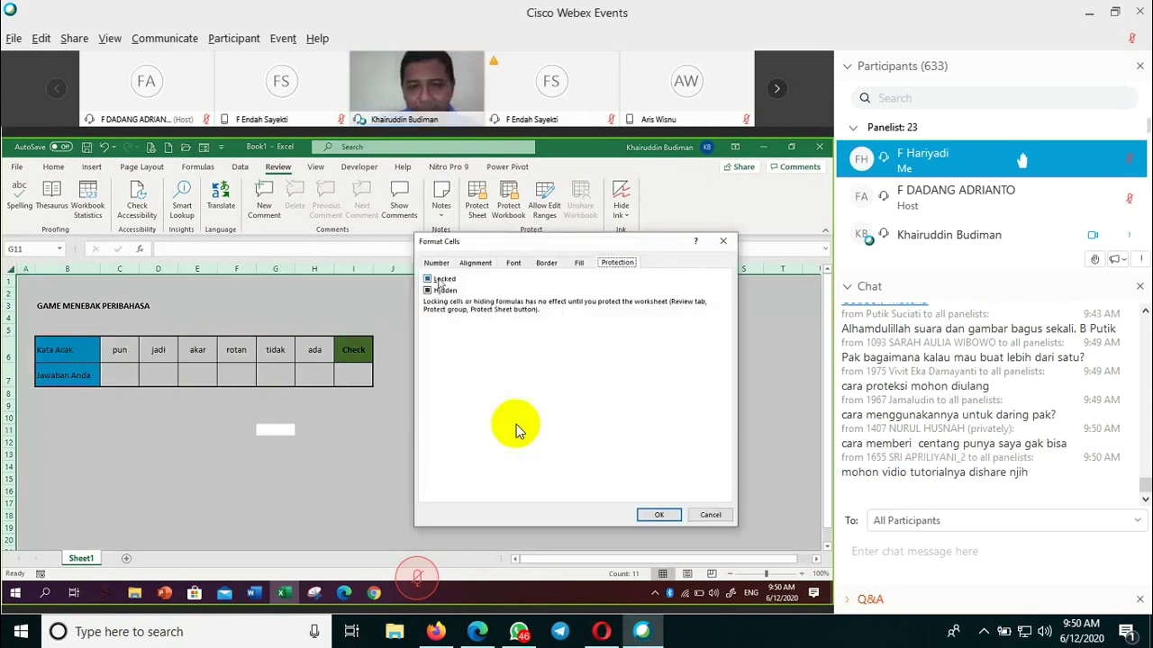
left_click(440, 280)
left_click(439, 292)
left_click(440, 291)
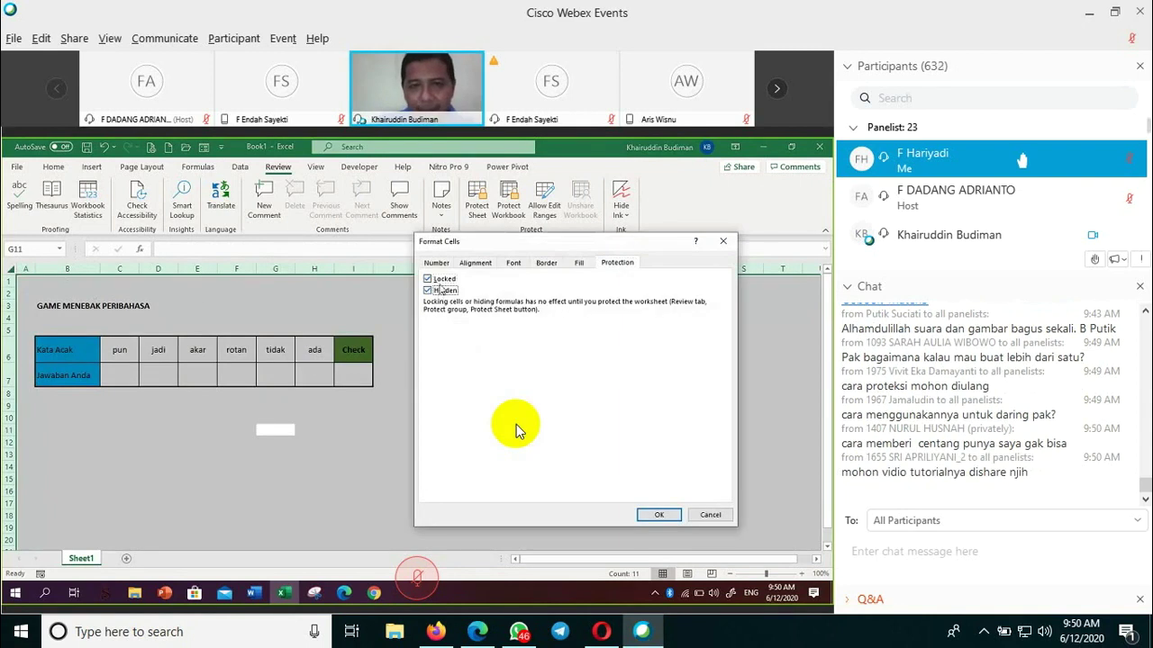
left_click(439, 291)
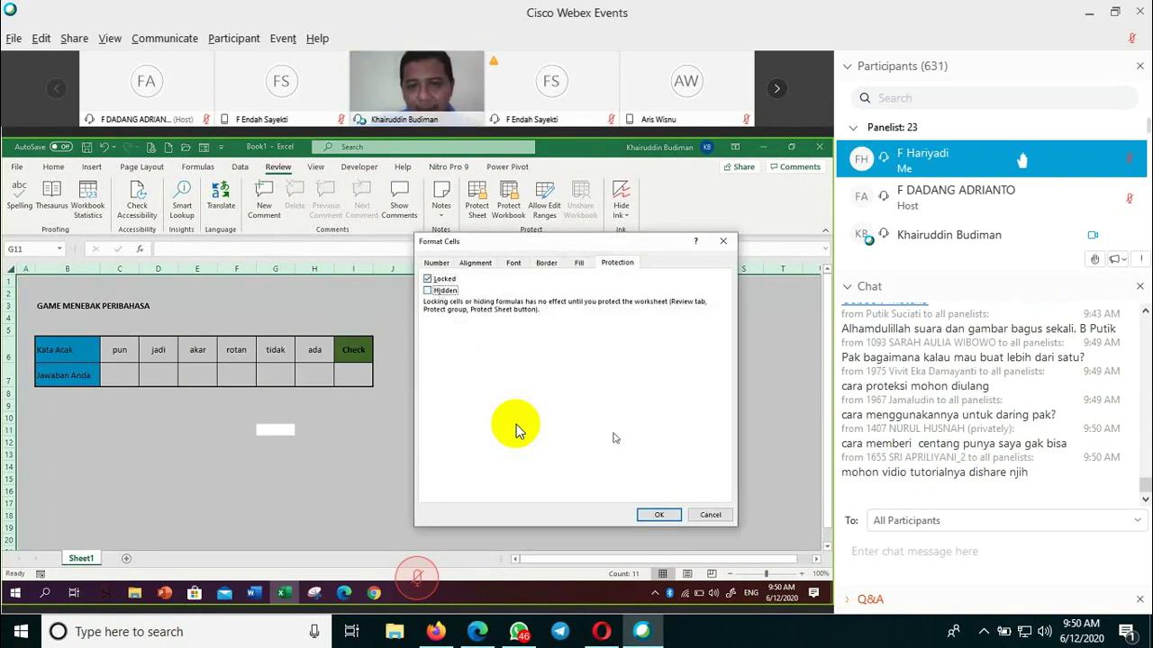
left_click(660, 515)
left_click(470, 453)
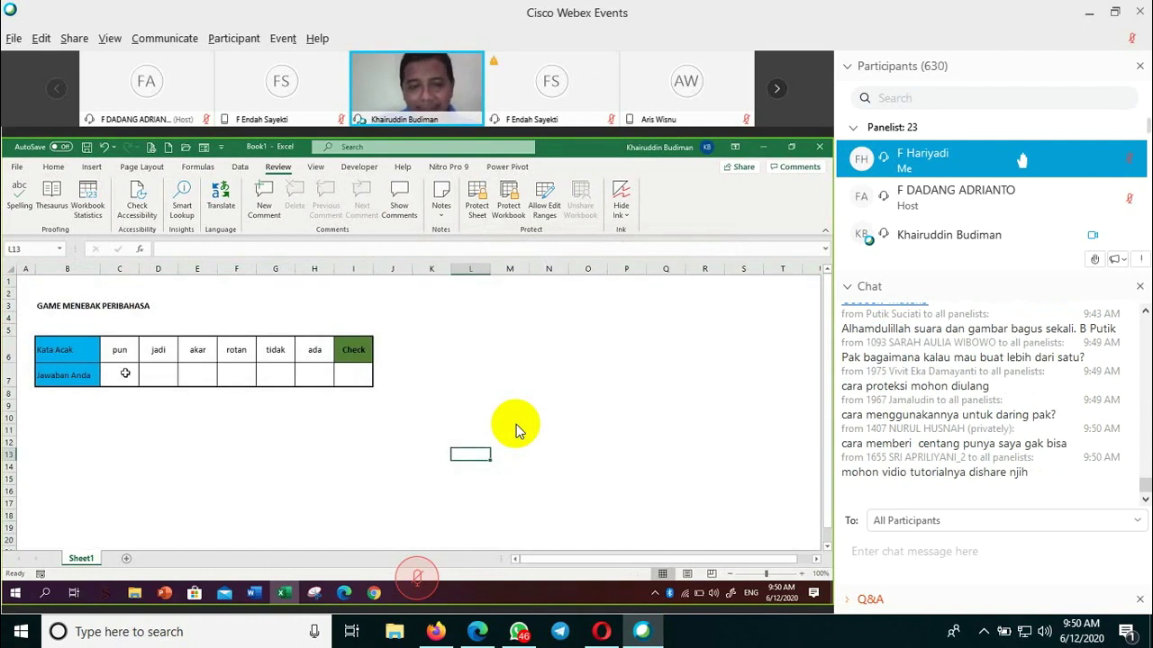
left_click_drag(126, 373, 310, 379)
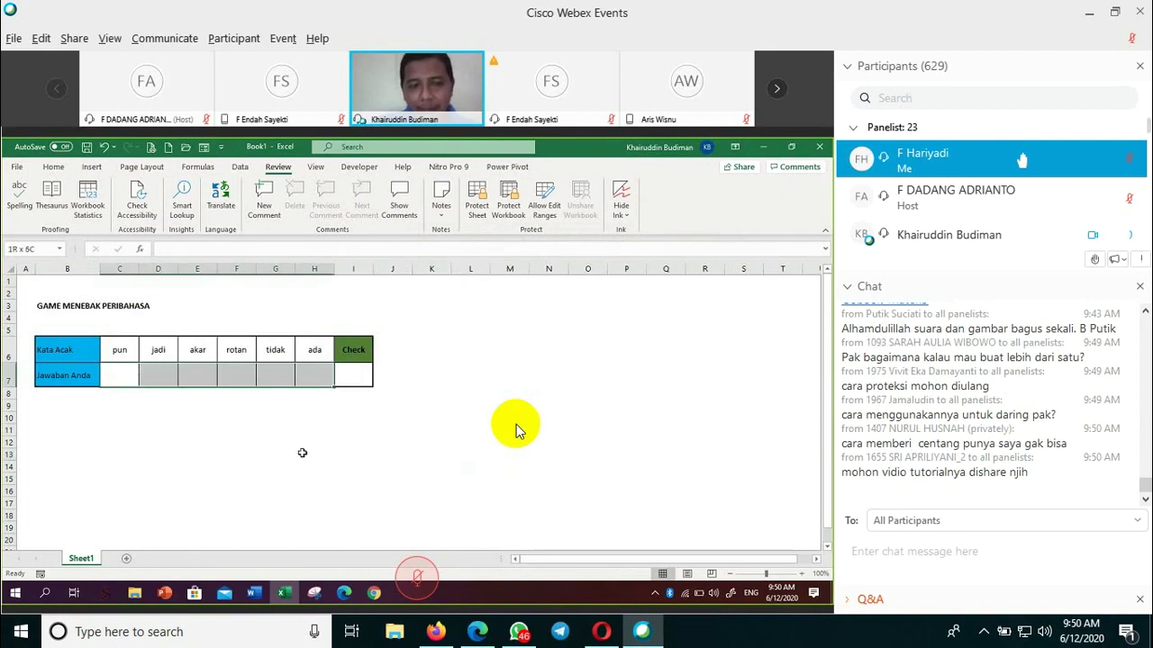
left_click(302, 453)
left_click_drag(118, 376, 310, 378)
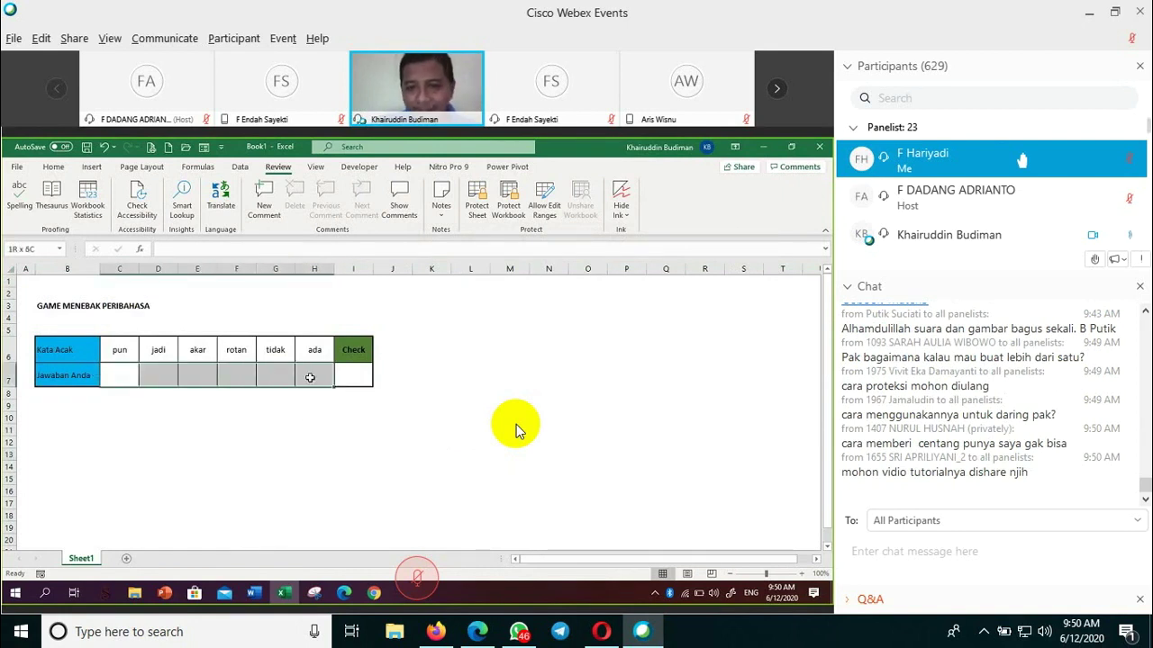
left_click(290, 420)
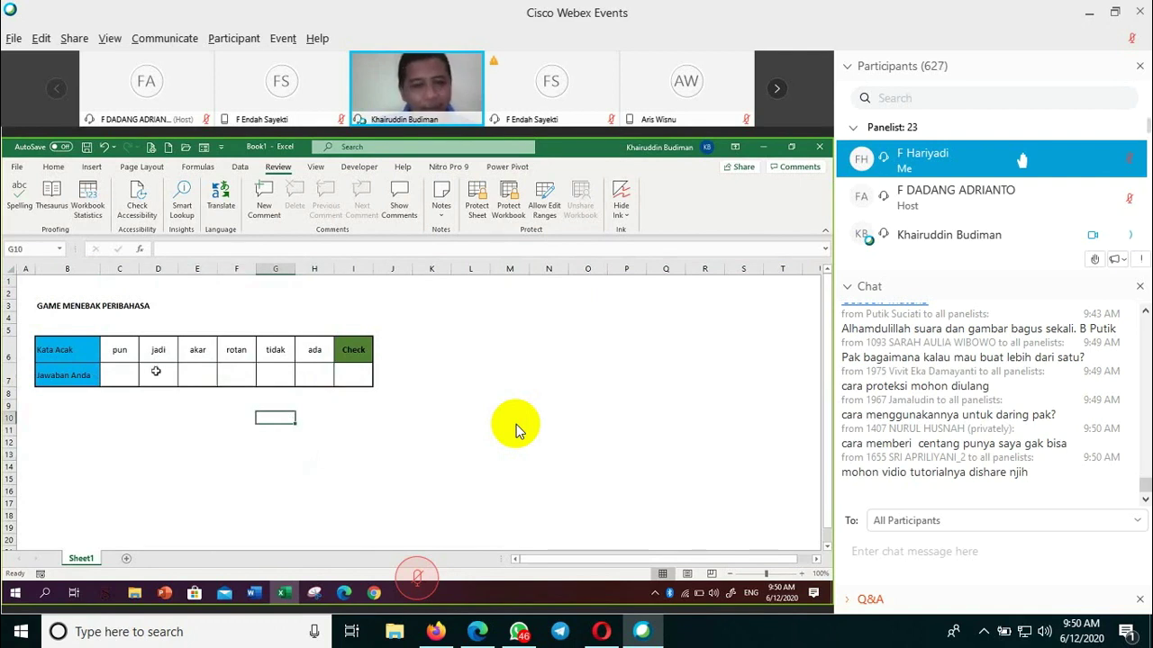
left_click(360, 380)
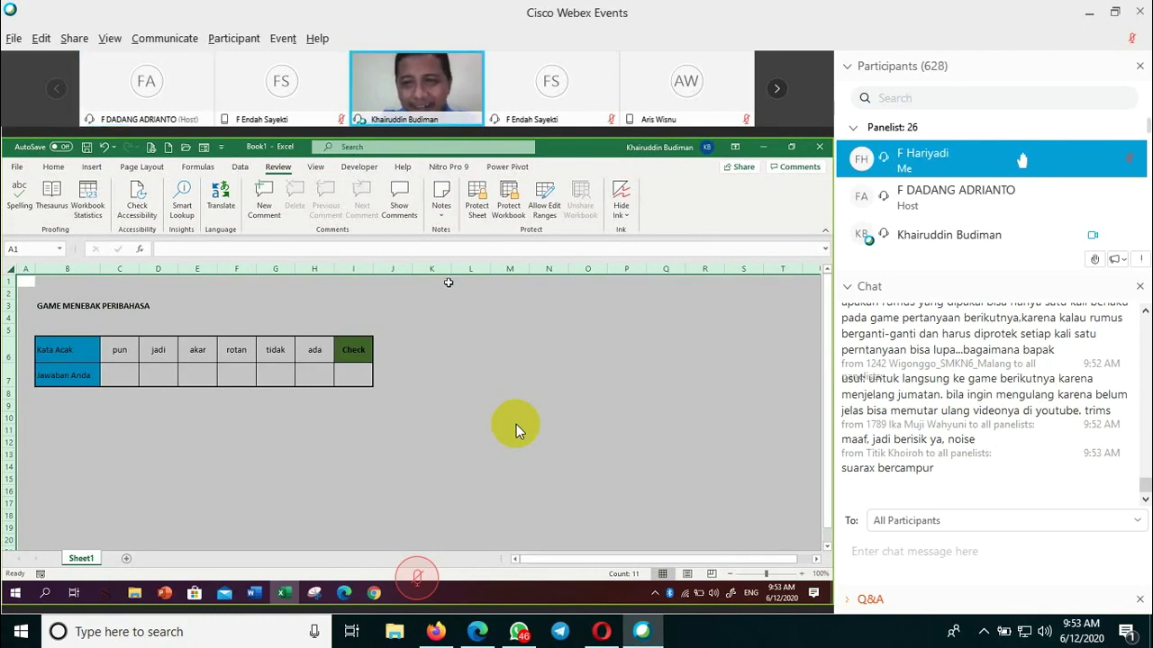
key("ctrl+m")
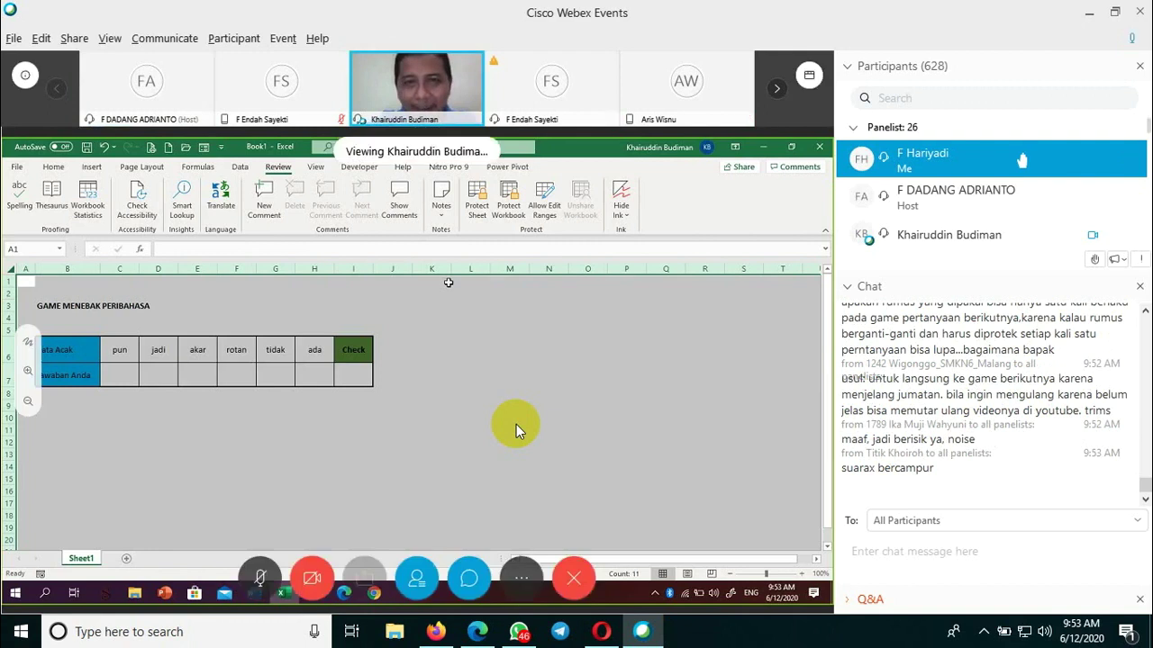
key("ctrl+m")
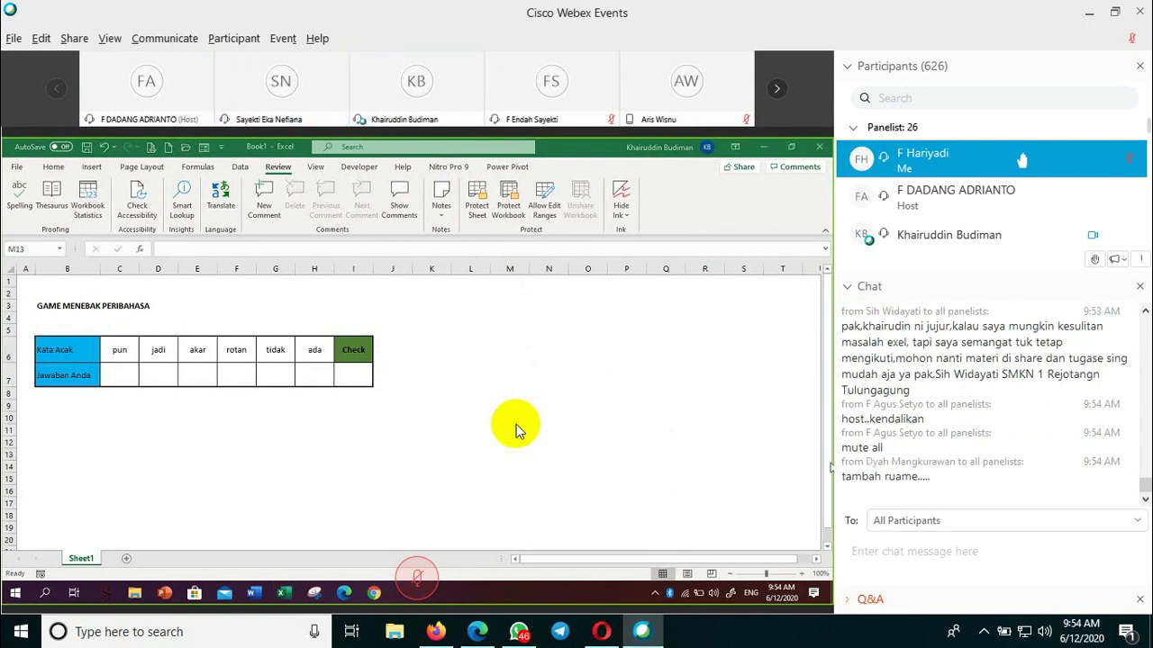
- Unmute the microphone and inspect the IF formula in cell I7
key("ctrl+m")
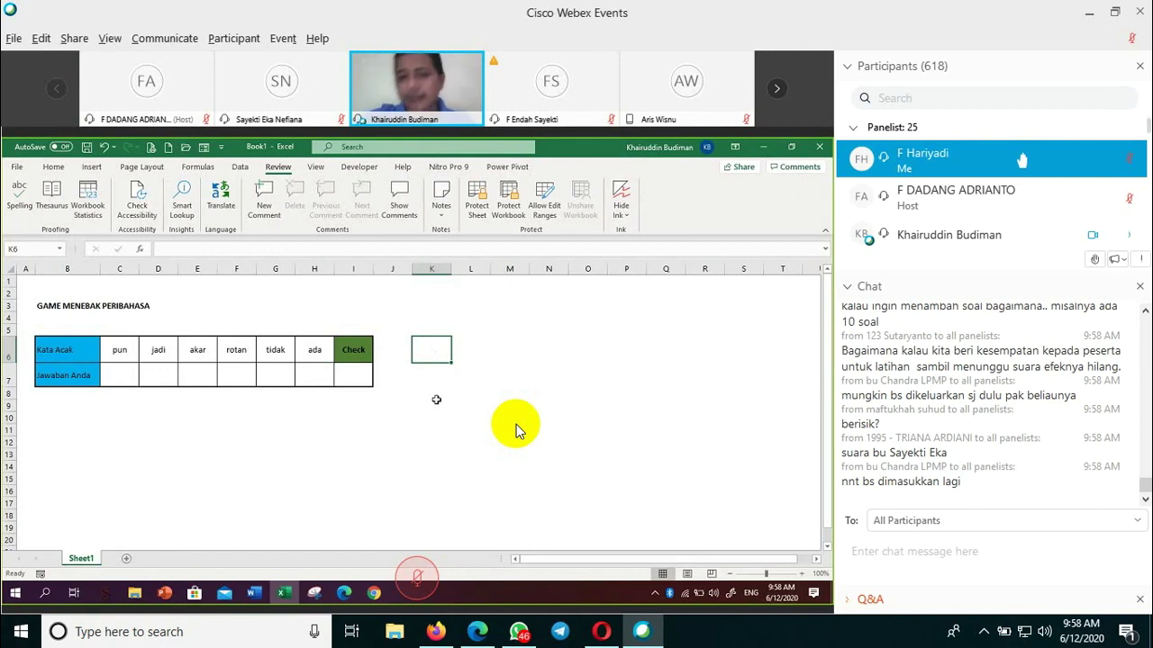
left_click(356, 377)
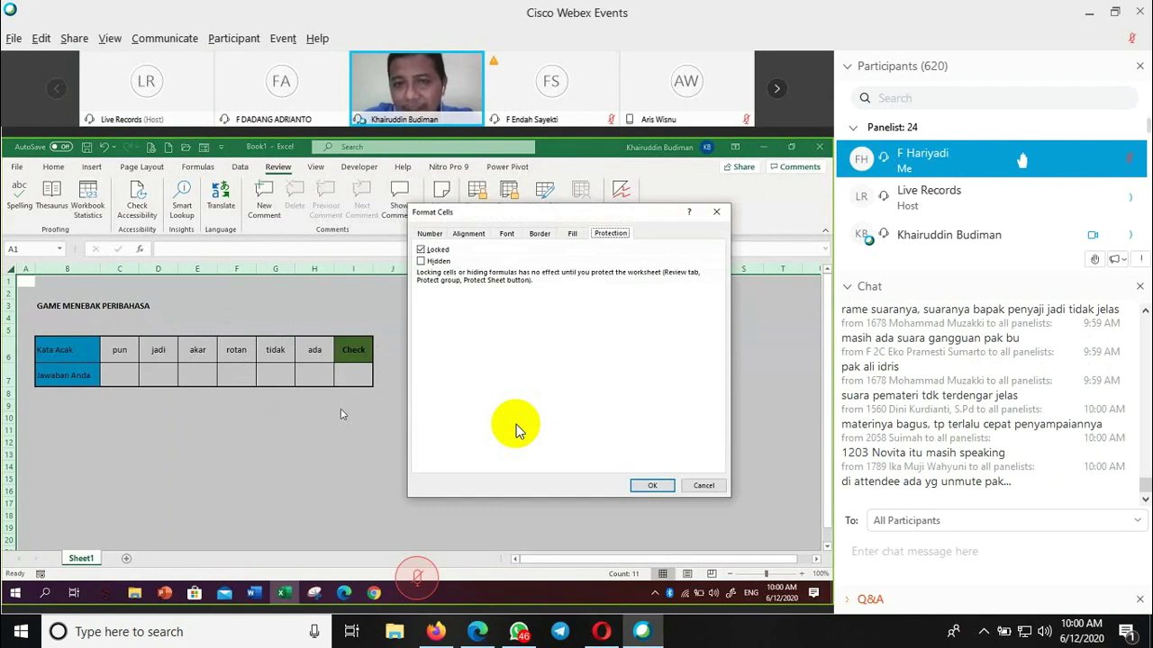
left_click(428, 234)
left_click(457, 234)
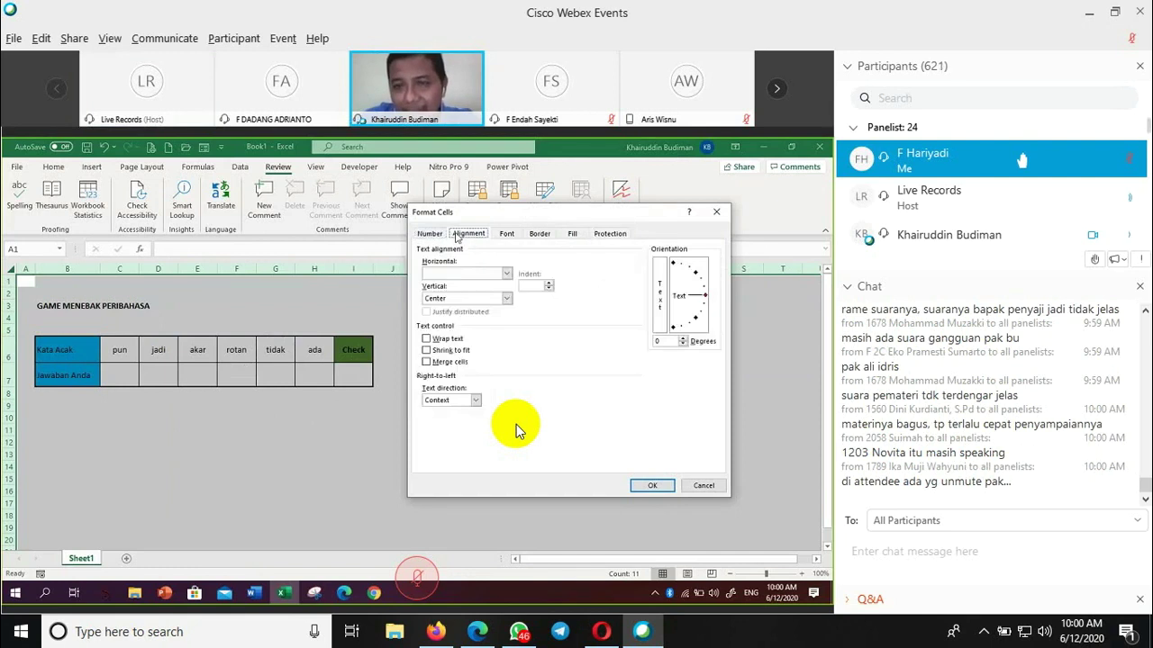
left_click(505, 234)
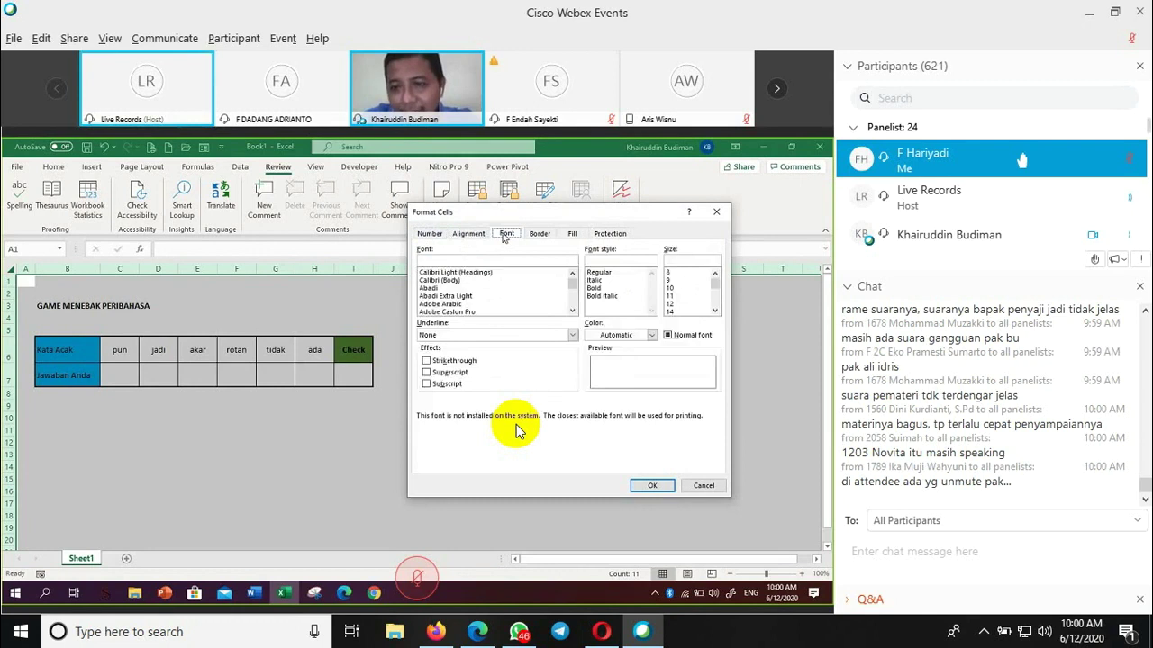
left_click(572, 234)
left_click(540, 235)
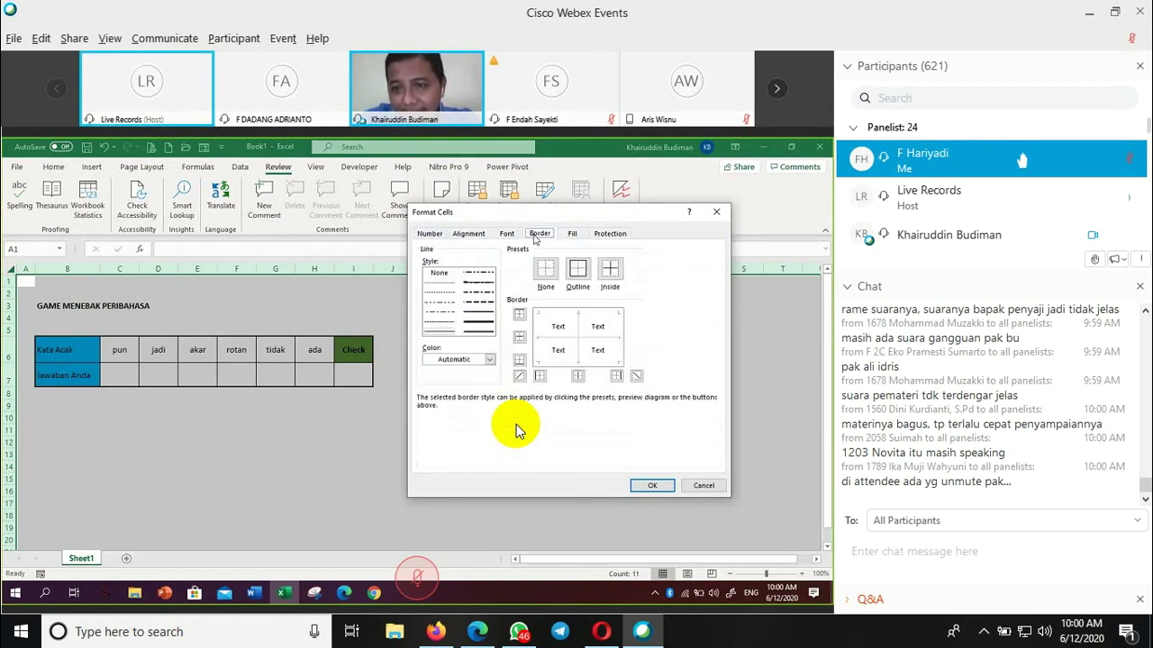
left_click(507, 234)
left_click(468, 234)
left_click(430, 234)
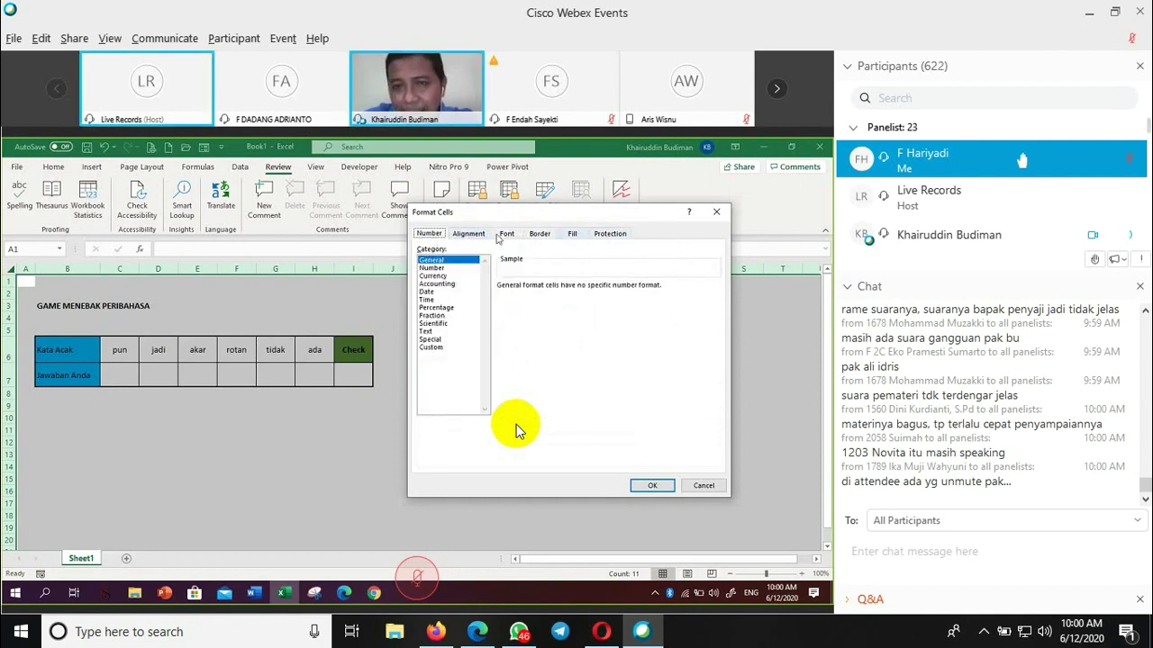
left_click(612, 235)
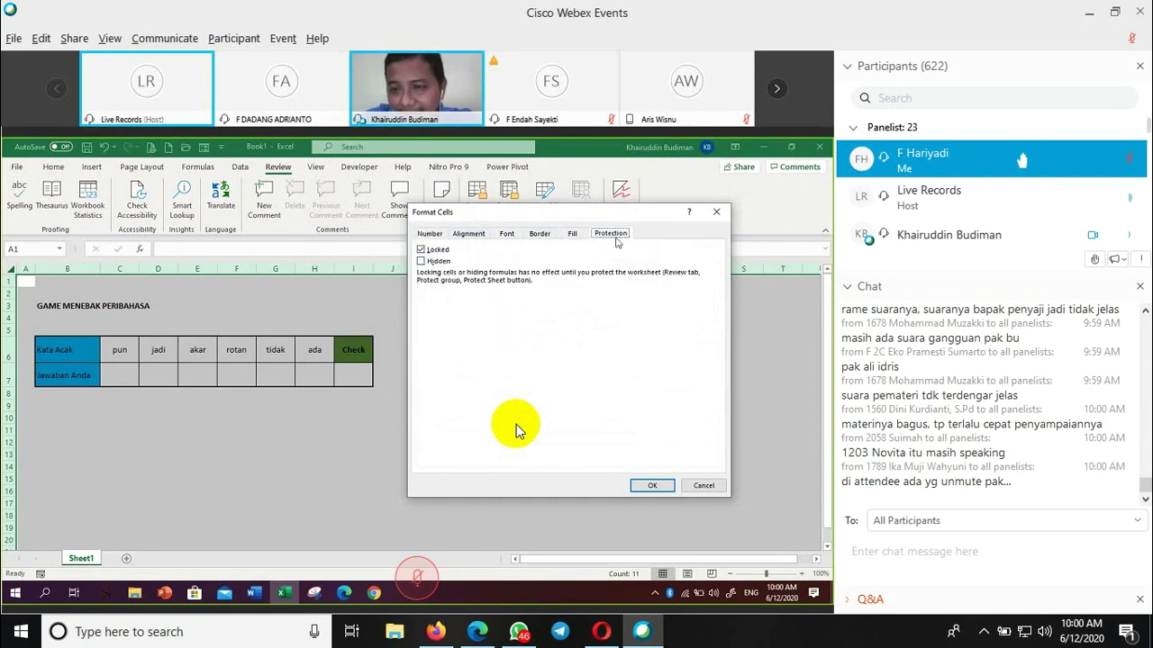